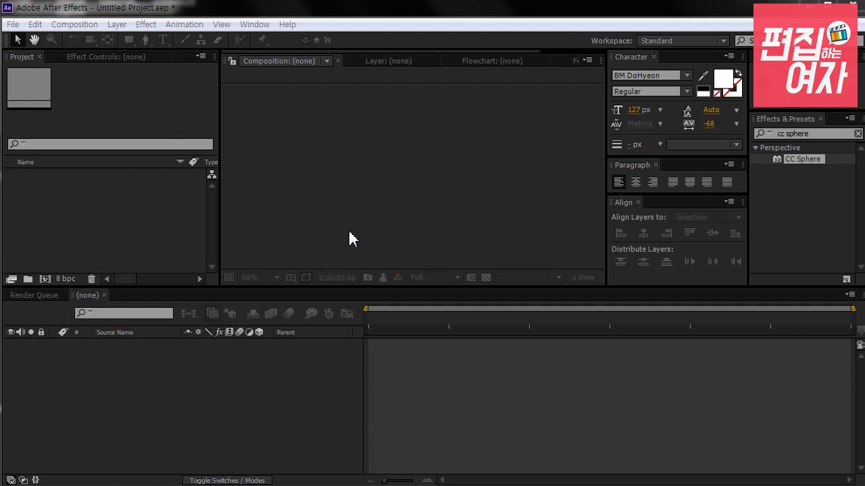
Step: Create a composition named source with the HDV/HDTV 720 29.97 preset, 1280 x 720 px, lasting 10 seconds
click(174, 230)
click(74, 26)
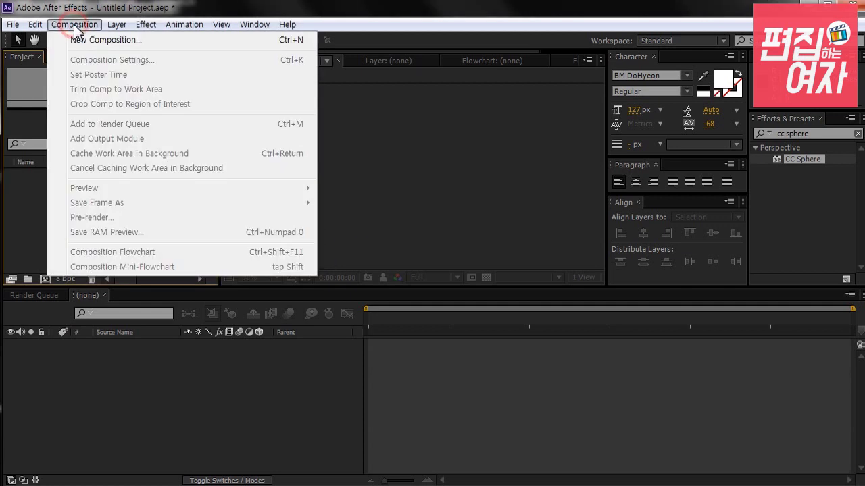
click(83, 39)
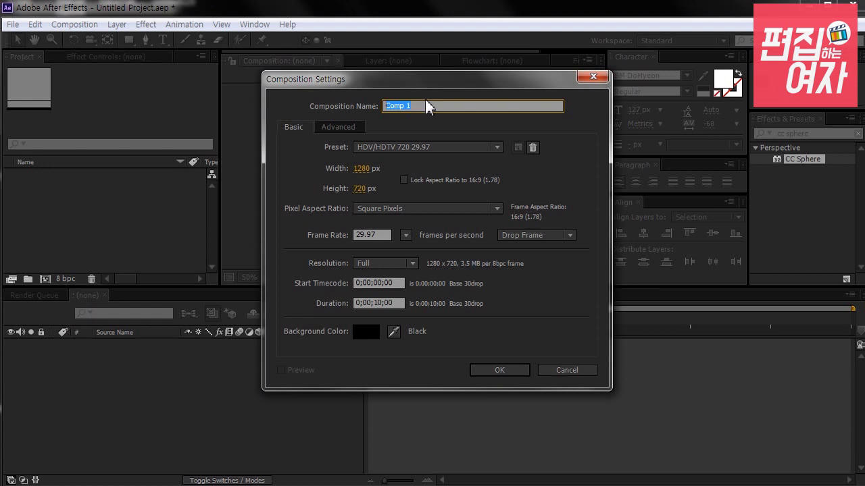
drag(422, 81, 413, 86)
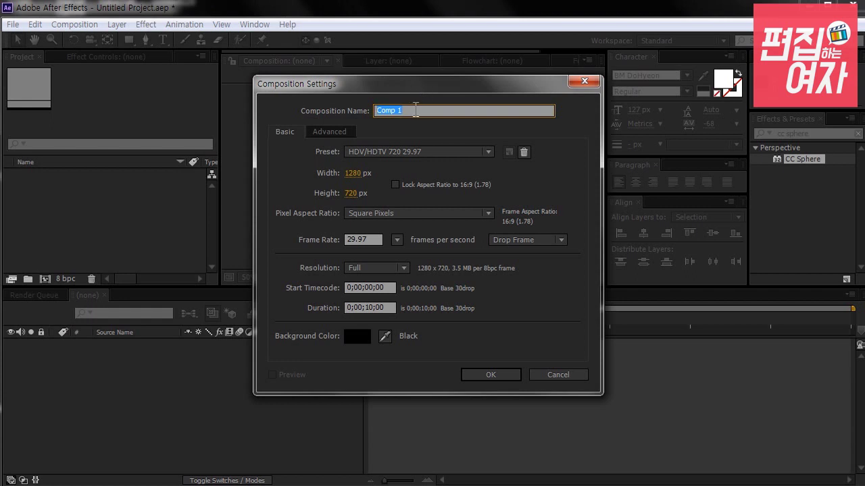
drag(415, 111, 293, 110)
text(wl)
key(BackSpace)
key(BackSpace)
text(soul)
text(rce)
click(365, 243)
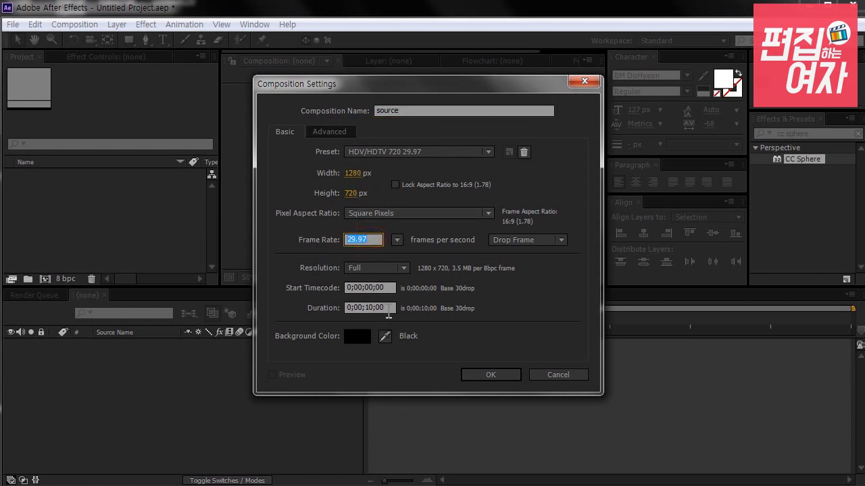
click(388, 312)
click(487, 376)
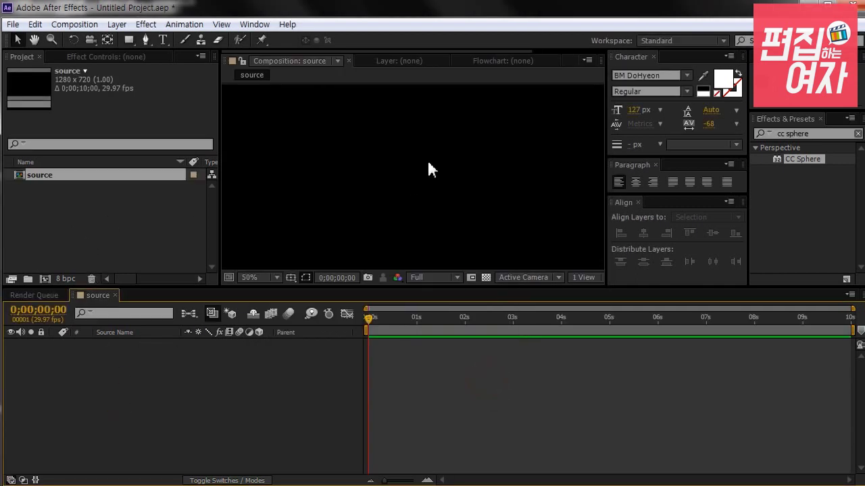
Step: Fit the whole source composition frame in the viewer
scroll(428, 162, down, 2)
click(276, 277)
click(290, 47)
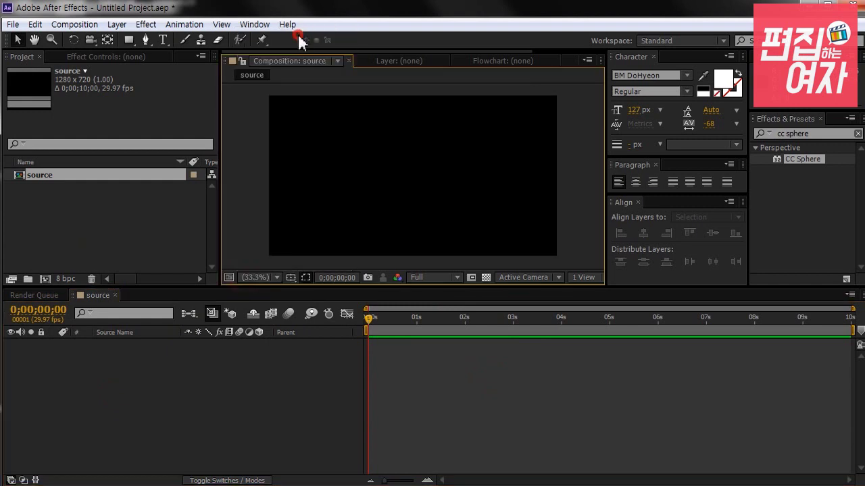
click(309, 389)
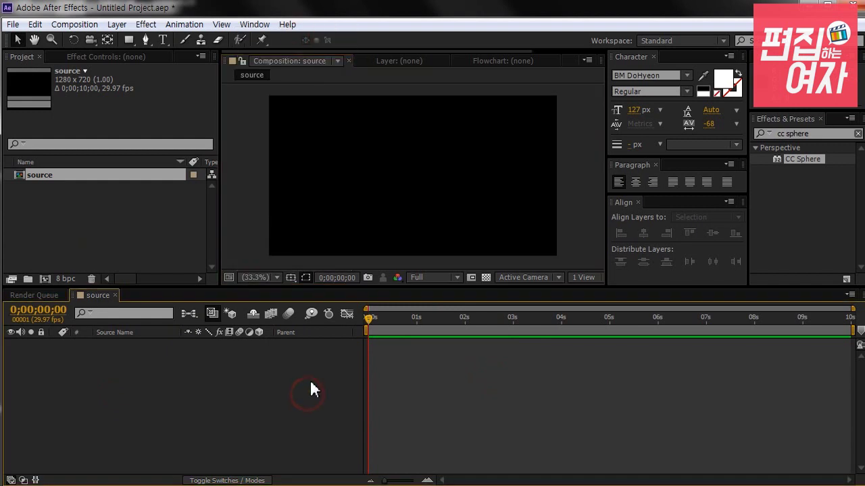
click(116, 25)
click(180, 33)
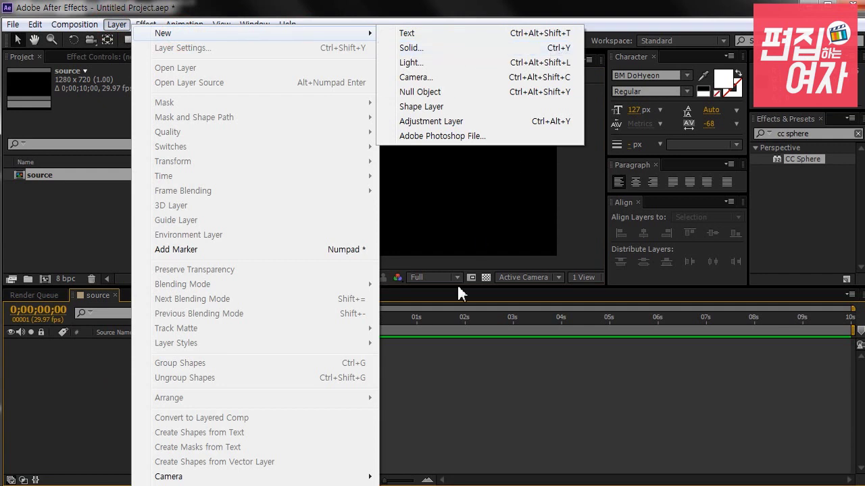
click(449, 371)
Step: Add a 1280 x 720 px solid layer in medium cyan (39BCCF) to the source composition
right_click(271, 372)
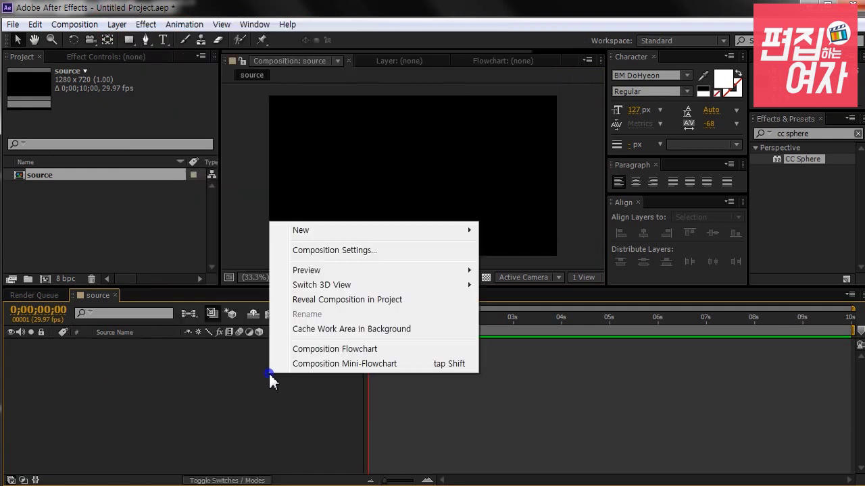
click(365, 228)
click(549, 265)
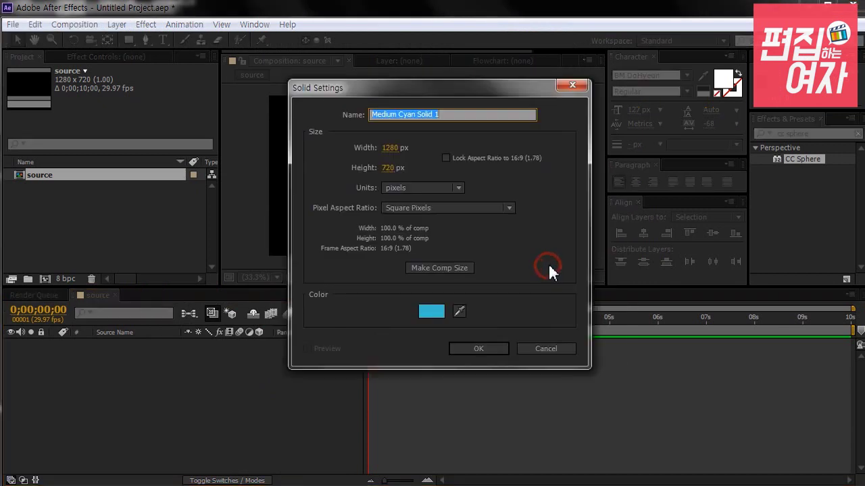
drag(441, 86, 427, 79)
click(418, 300)
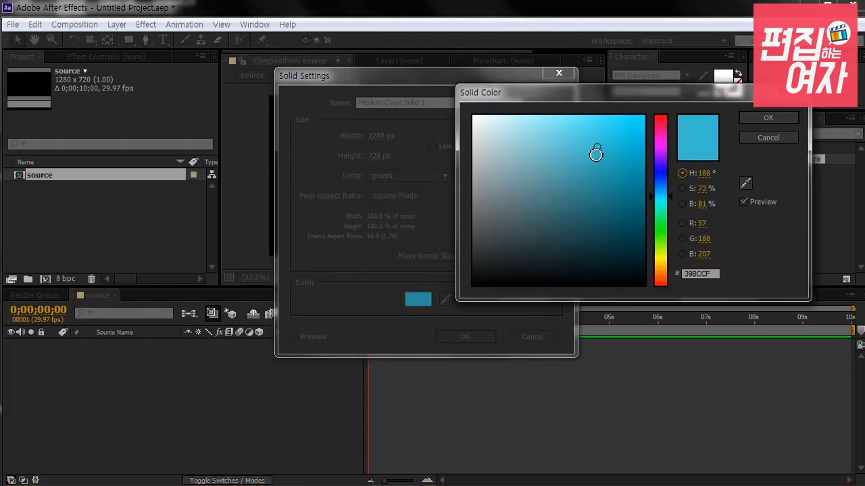
click(764, 119)
click(472, 340)
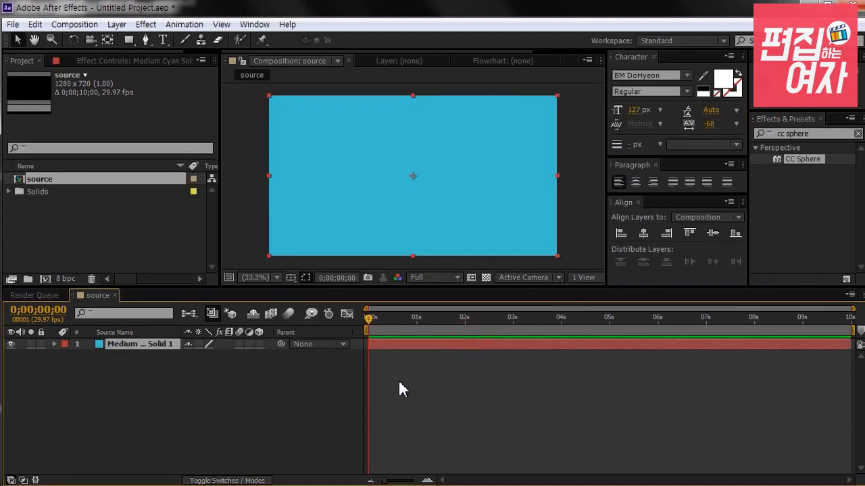
click(238, 418)
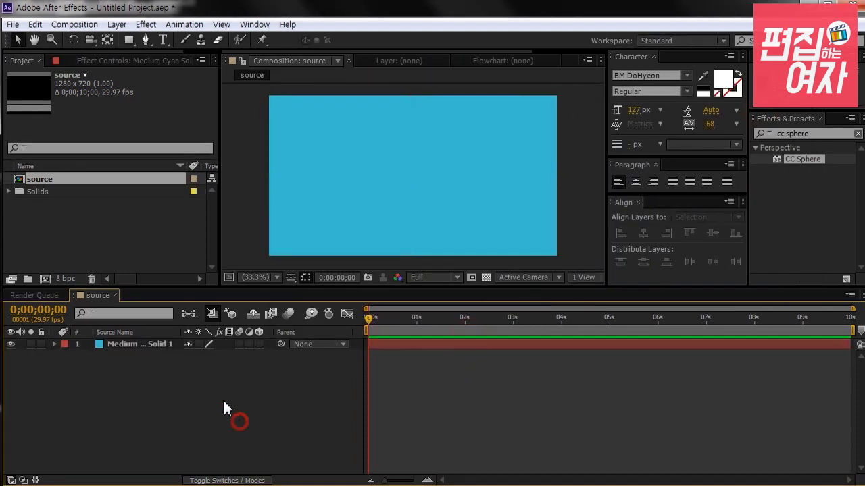
Step: Import the Illustrator file world map from folder 07 as footage
click(83, 236)
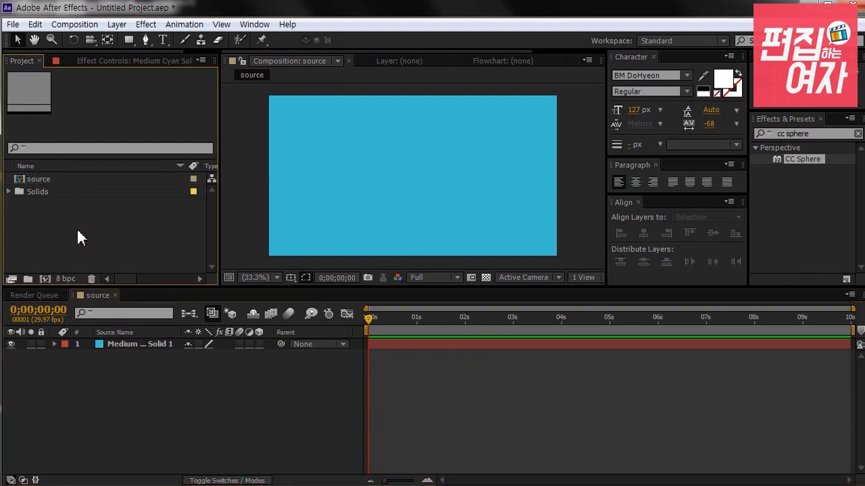
double_click(78, 231)
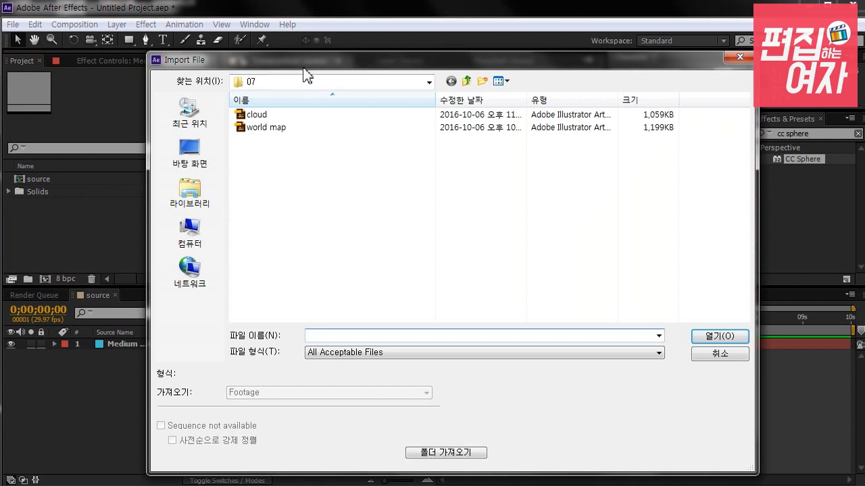
click(311, 173)
click(275, 128)
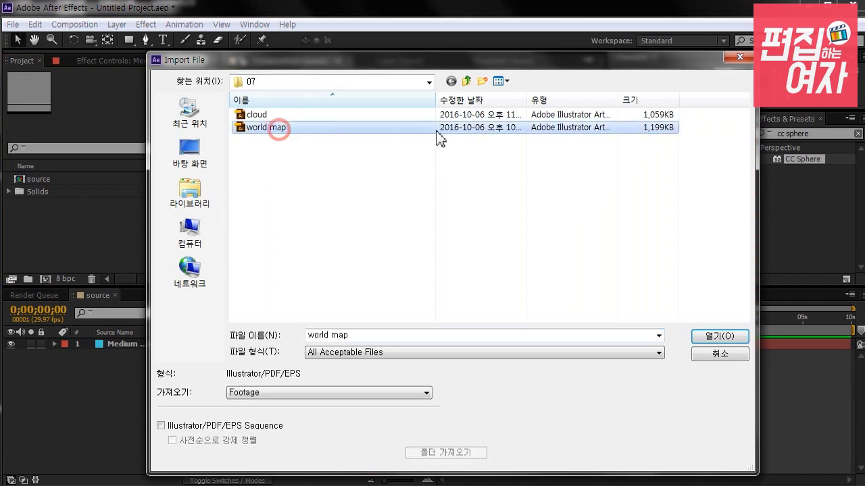
click(718, 336)
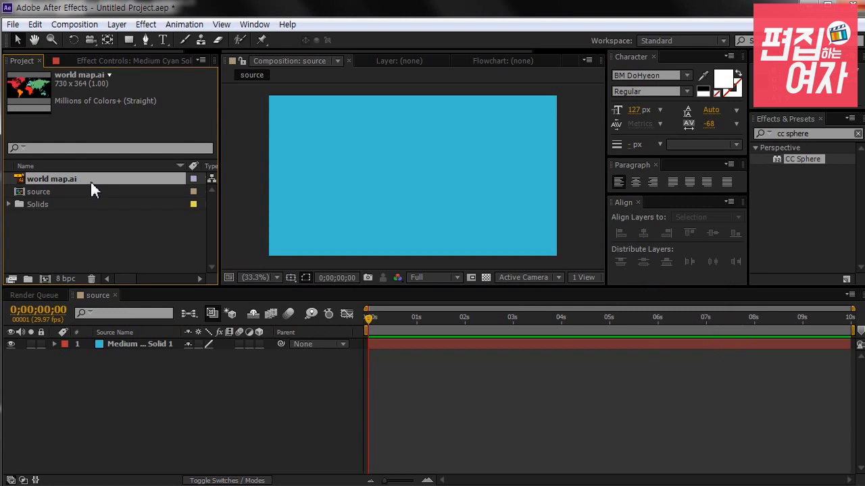
Step: Place world map.ai as a layer above the cyan solid in the source composition
key(ctrl+slash)
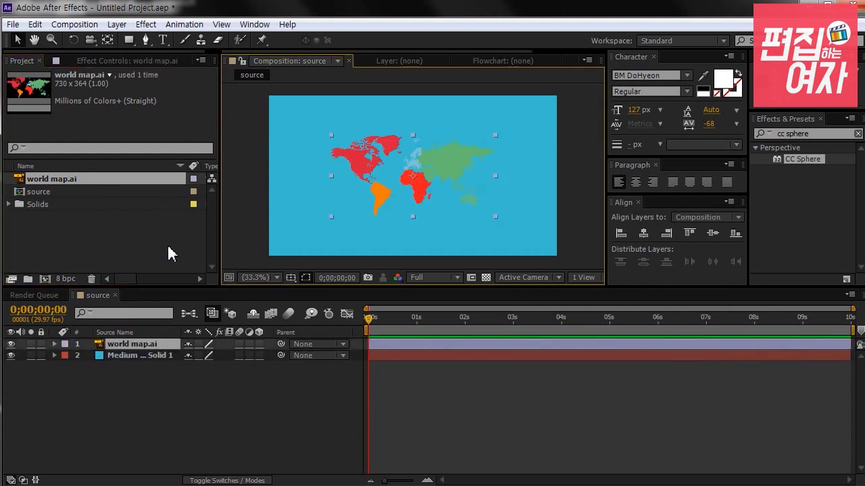
key(ctrl+z)
drag(62, 180, 125, 342)
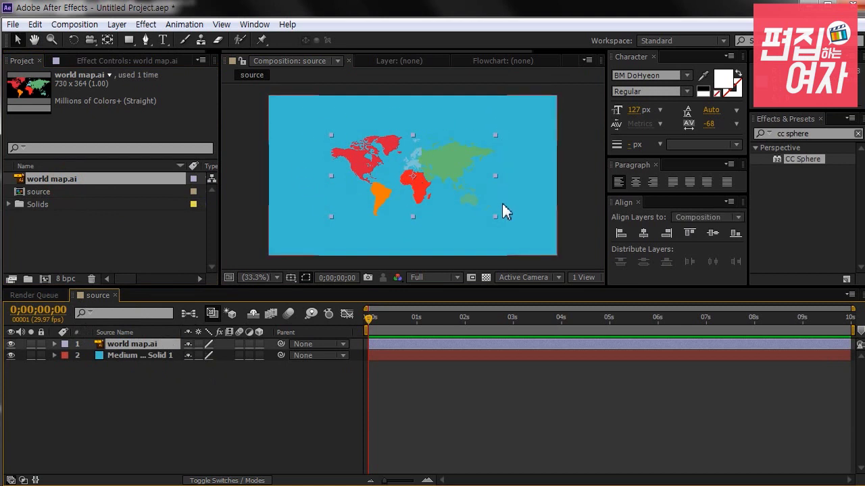
Step: Scale the world map layer to 140%
key(s)
drag(206, 356, 230, 355)
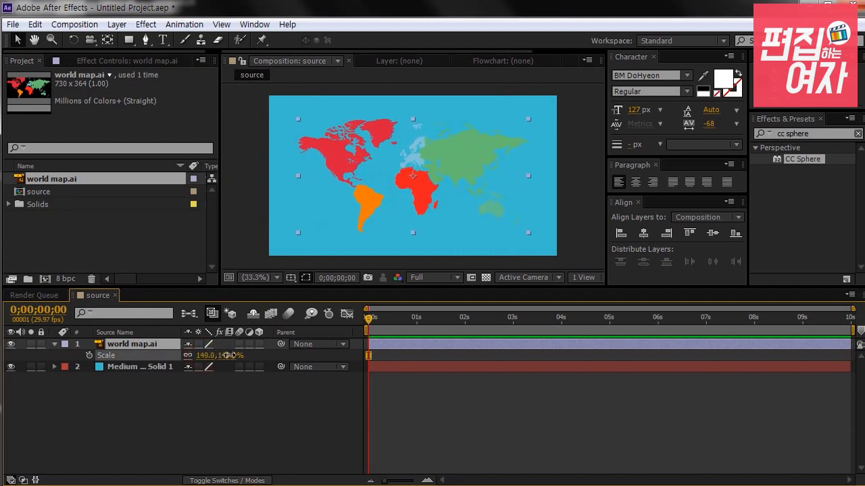
click(229, 405)
Step: Turn on continuous rasterization for the world map layer, testing greatly enlarged scales before and after and undoing each enlargement
click(165, 344)
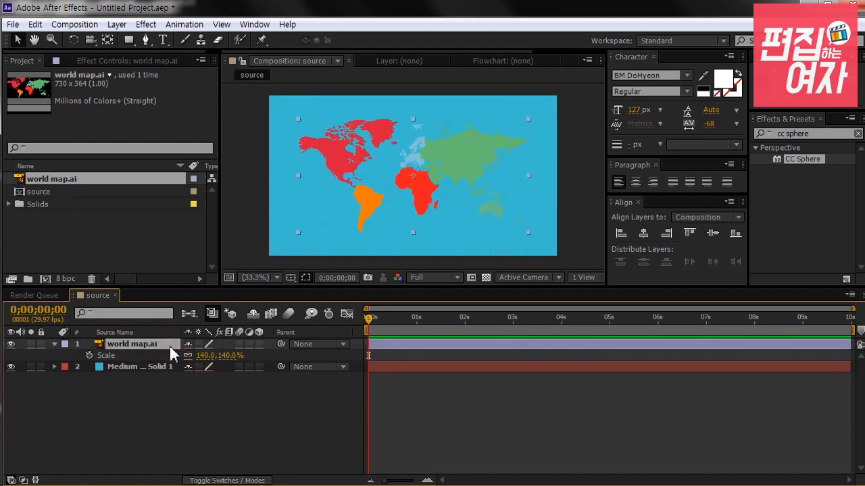
click(204, 355)
drag(204, 355, 767, 355)
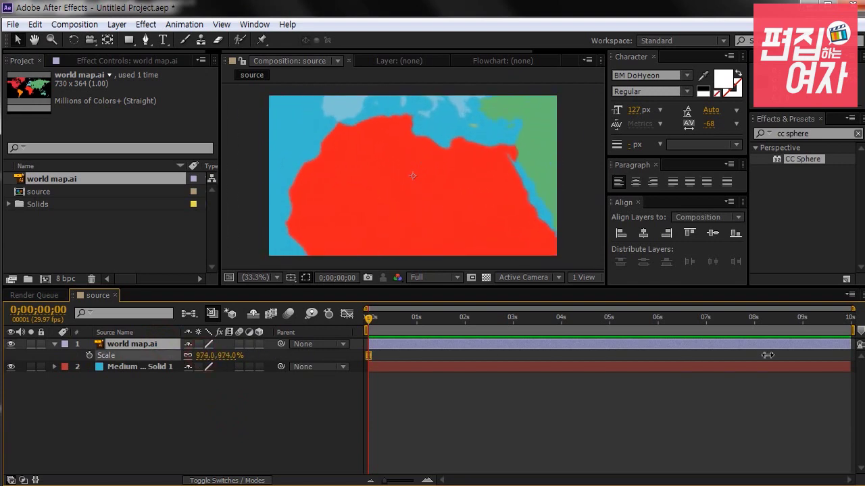
key(ctrl+z)
drag(202, 356, 782, 364)
key(ctrl+z)
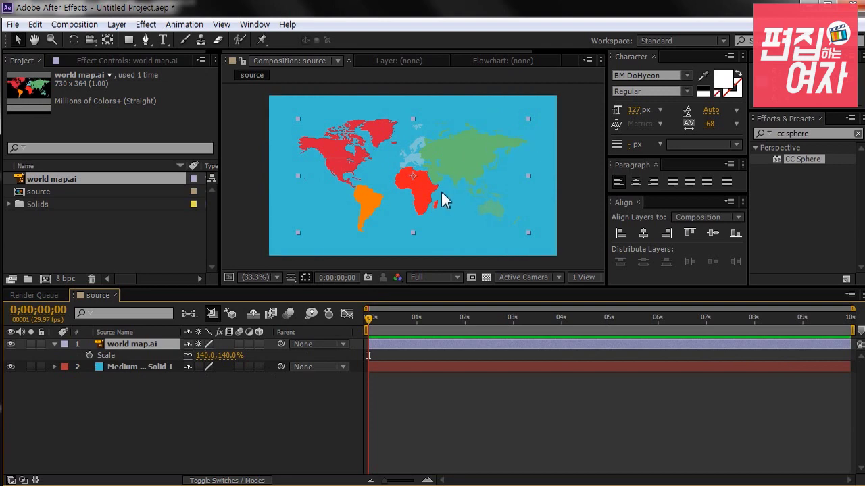
Step: Find the Fill effect and apply it to the world map layer
click(817, 133)
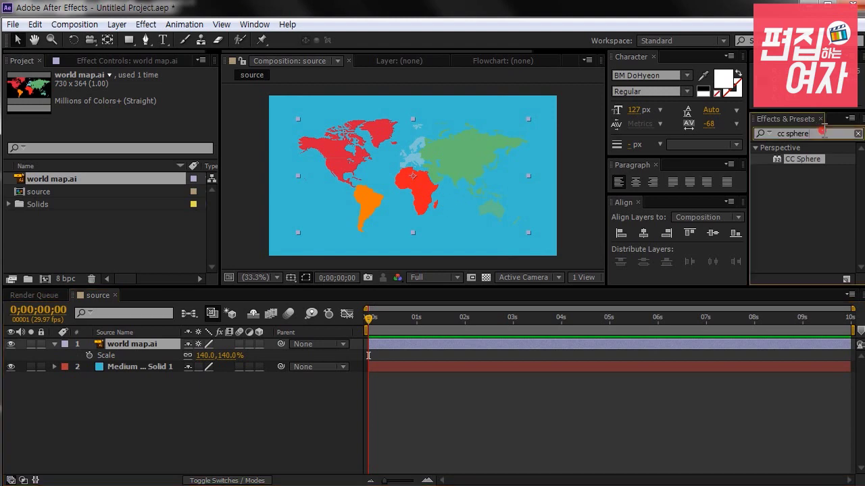
key(BackSpace)
text(fill)
drag(789, 228, 443, 192)
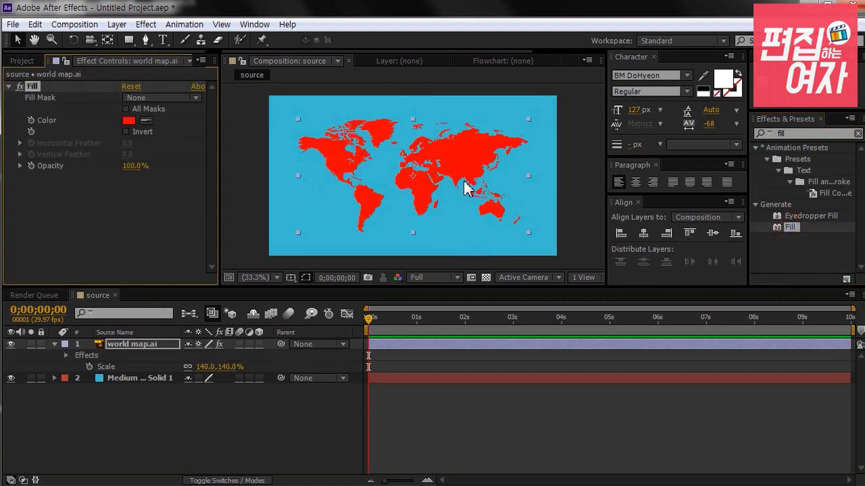
Step: Set the world map's Fill color to white and deselect the layer
click(129, 121)
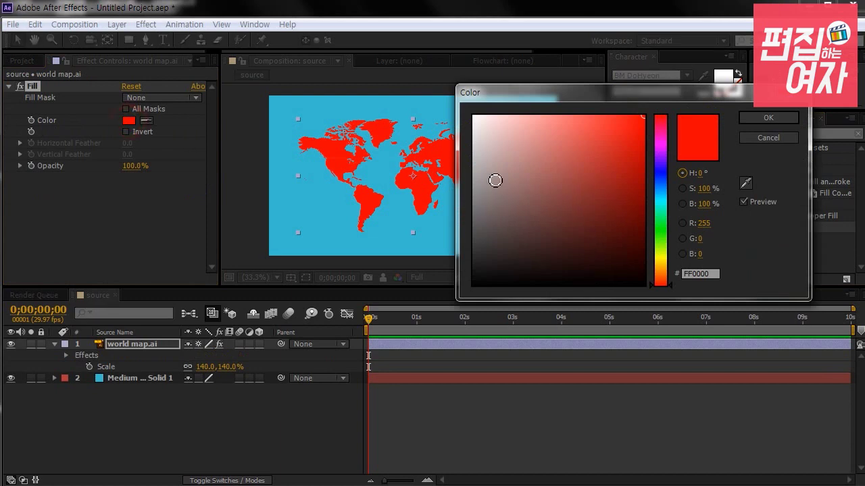
drag(501, 168, 365, 4)
key(Return)
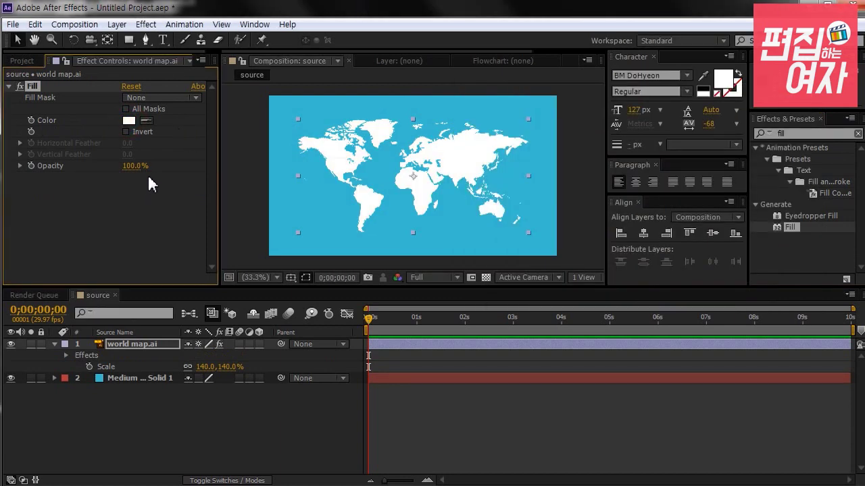
click(142, 412)
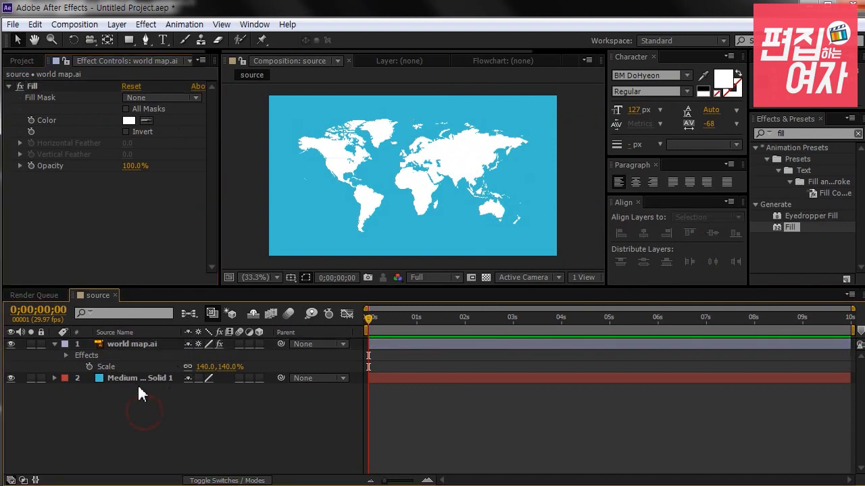
click(141, 380)
click(136, 345)
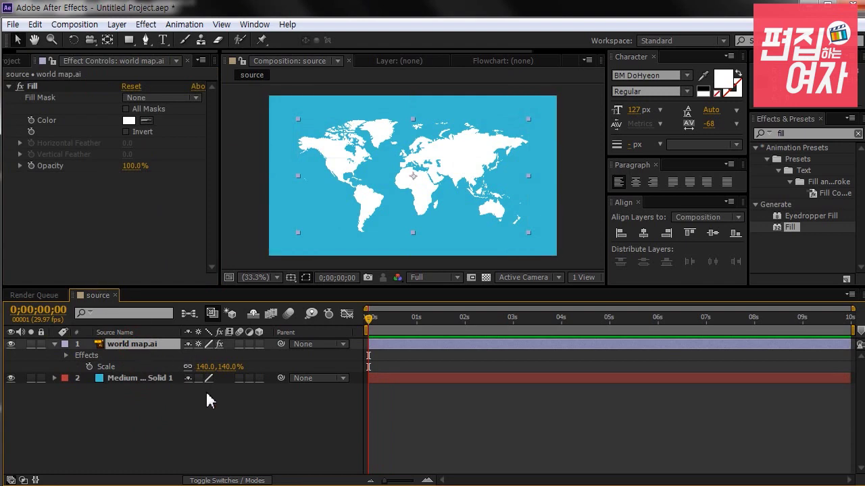
click(15, 60)
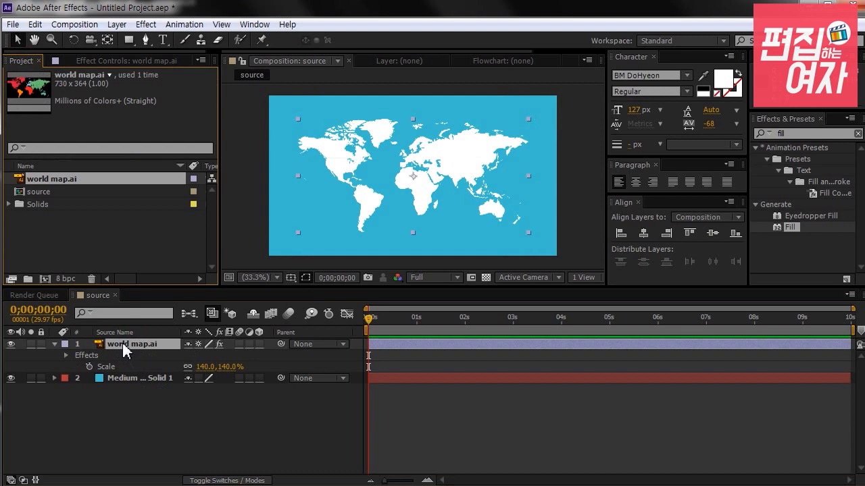
click(147, 410)
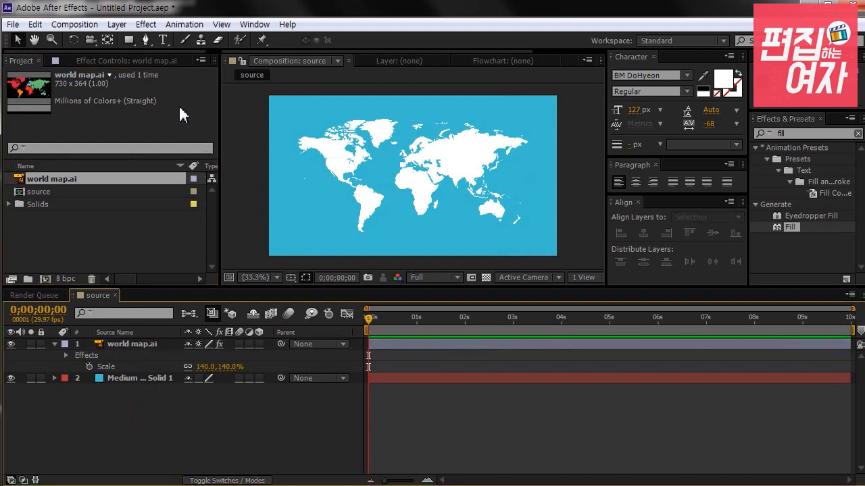
Step: Create a second composition named master with the same 1280 x 720 px, 29.97 fps, 10-second settings
click(80, 25)
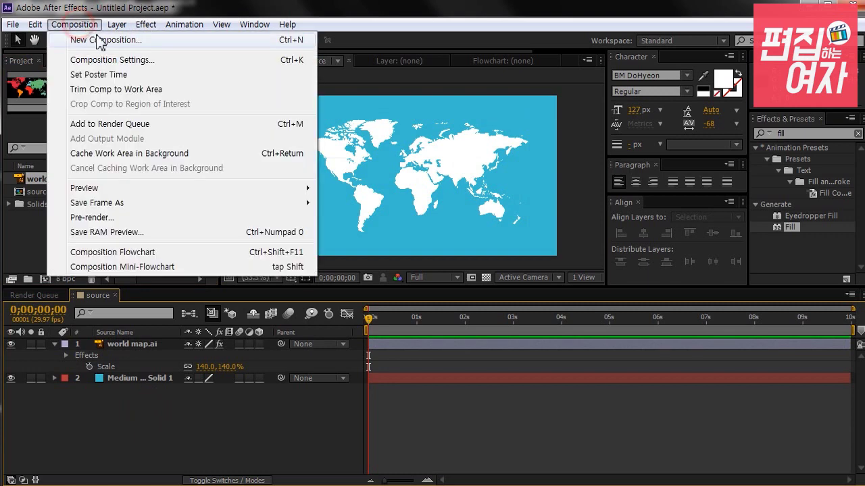
click(278, 40)
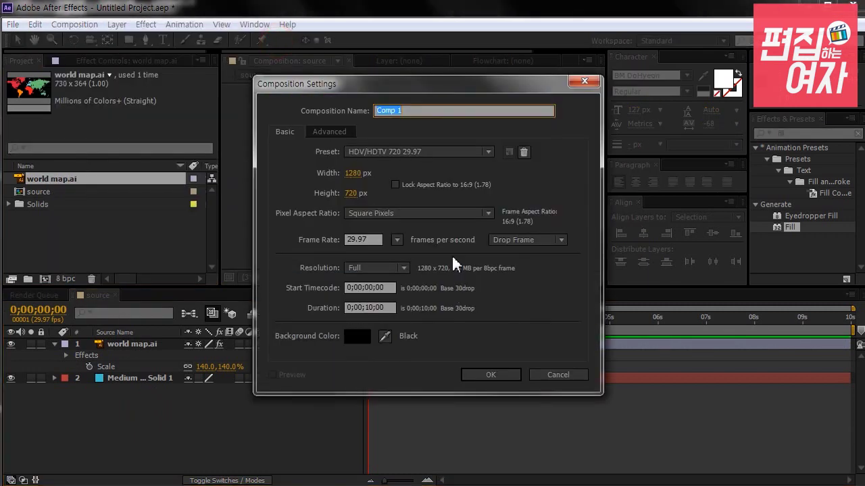
text(master)
key(BackSpace)
key(BackSpace)
drag(413, 111, 285, 110)
click(380, 308)
click(487, 375)
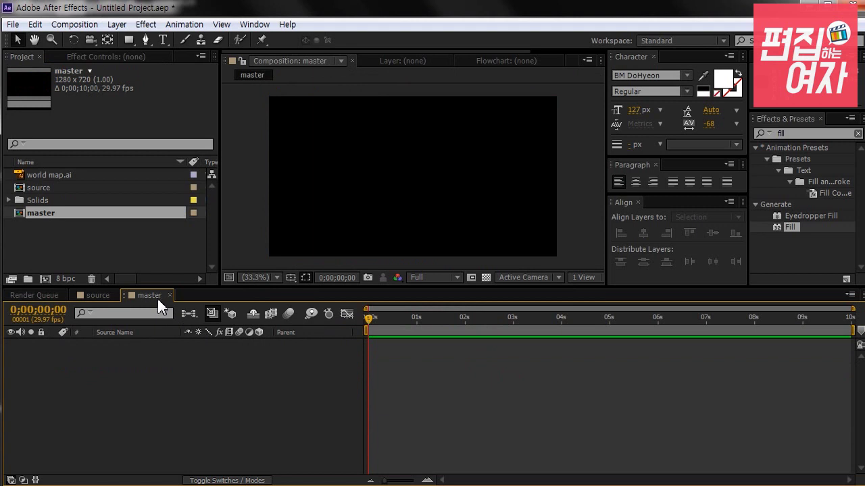
Step: Add the source composition as a layer in master and apply the CC Sphere effect to it
click(45, 188)
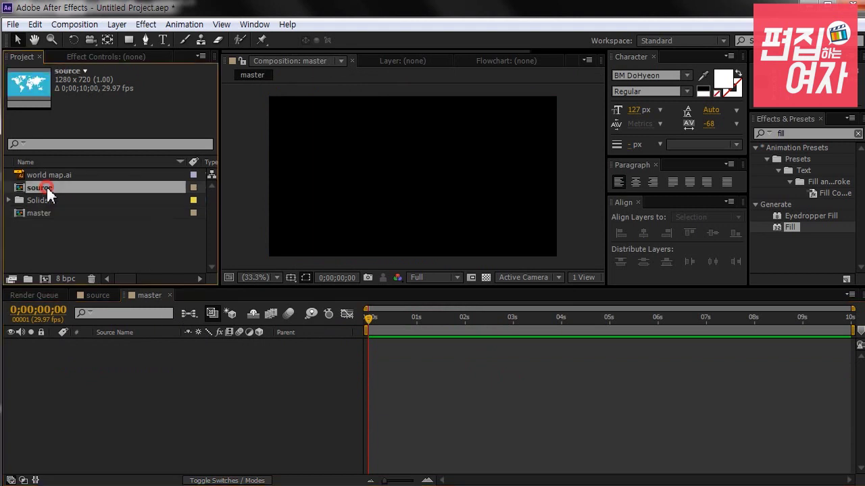
drag(43, 187, 94, 368)
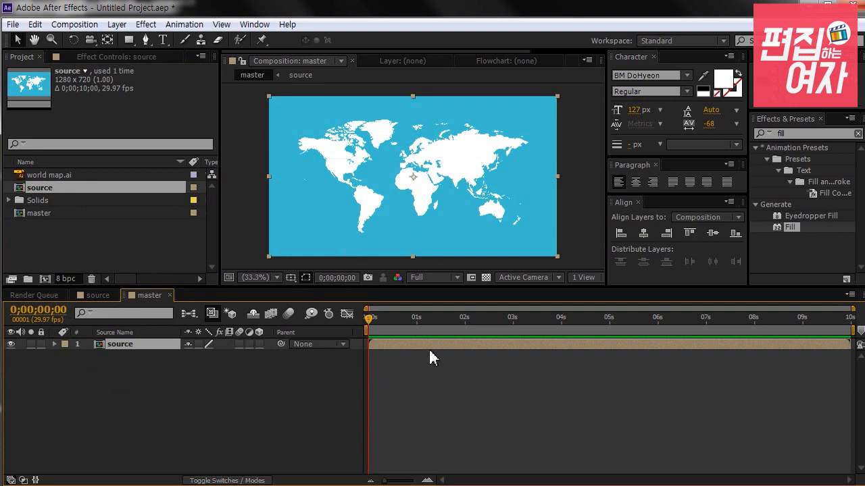
click(770, 132)
text(cc s)
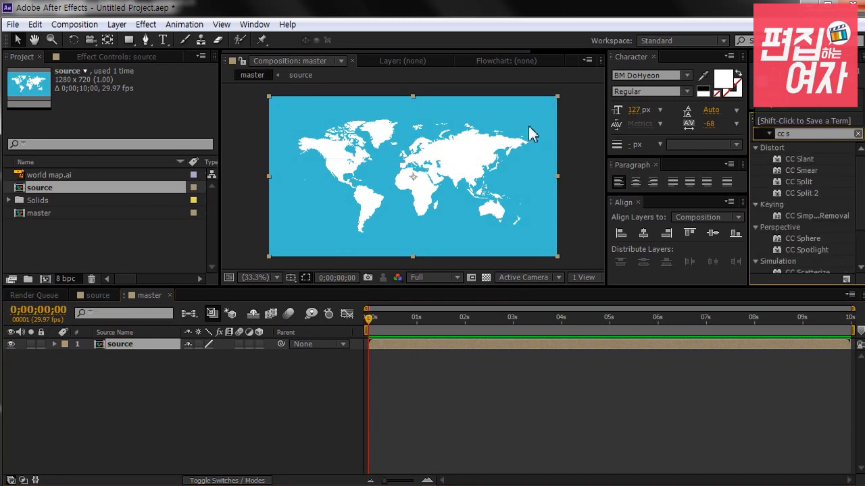
text(phere)
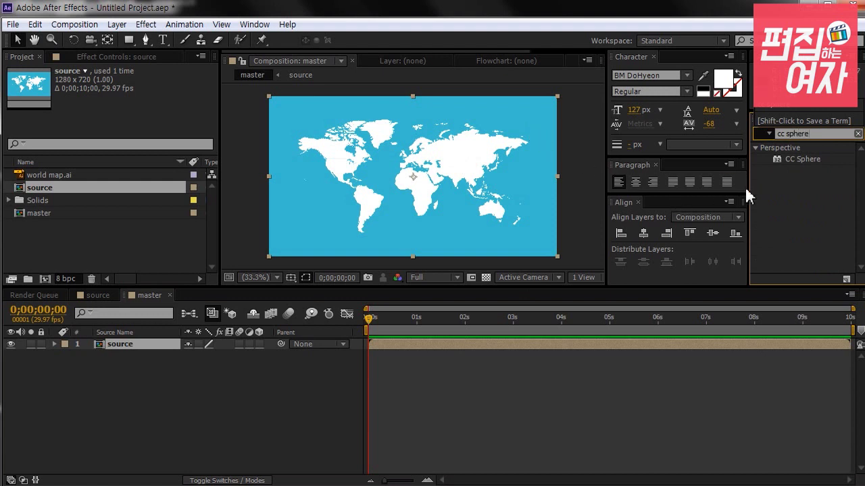
click(811, 162)
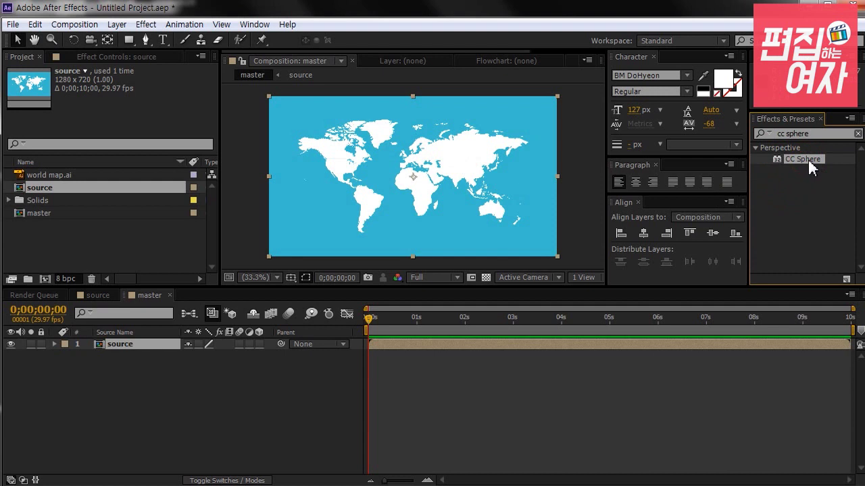
drag(809, 166, 399, 172)
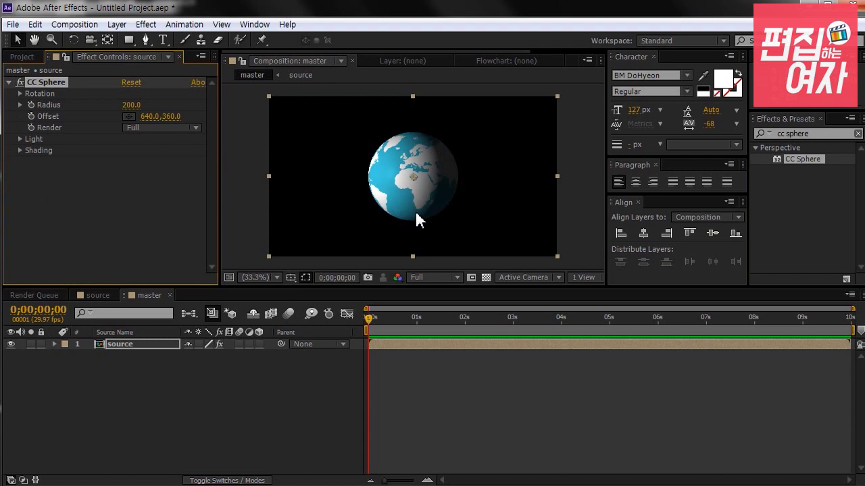
Step: Try rotating the sphere with CC Sphere's Rotation X, Rotation Y and Rotation Z in turn, undoing each change
click(20, 94)
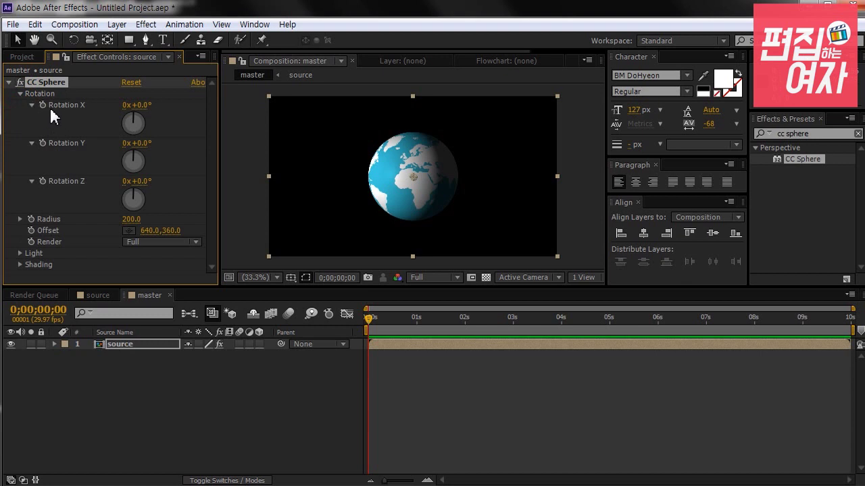
click(140, 123)
drag(140, 123, 119, 126)
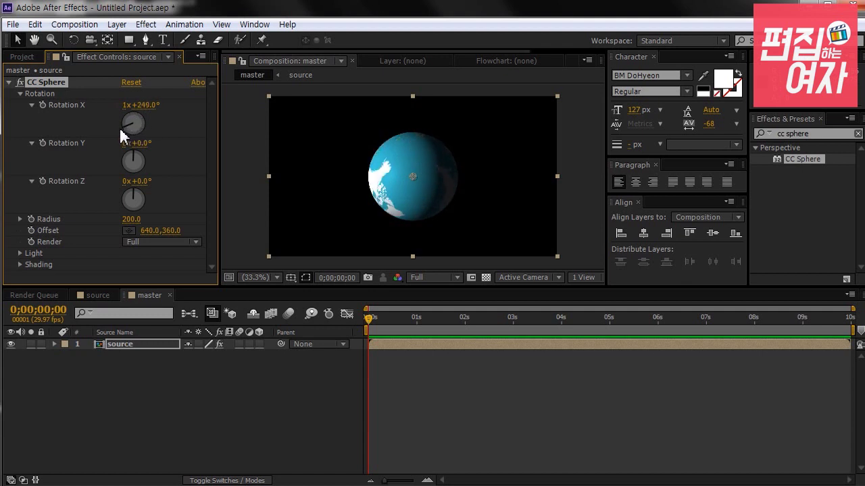
key(ctrl+z)
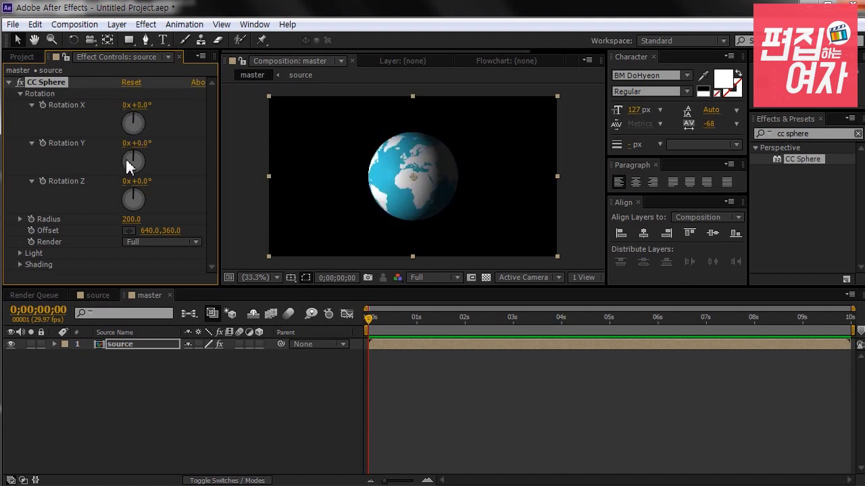
mouse_move(127, 162)
mouse_down()
mouse_move(139, 158)
mouse_move(139, 173)
mouse_move(124, 177)
mouse_move(117, 168)
mouse_move(140, 156)
mouse_up()
mouse_move(143, 154)
mouse_down()
mouse_move(127, 169)
mouse_move(142, 164)
mouse_up()
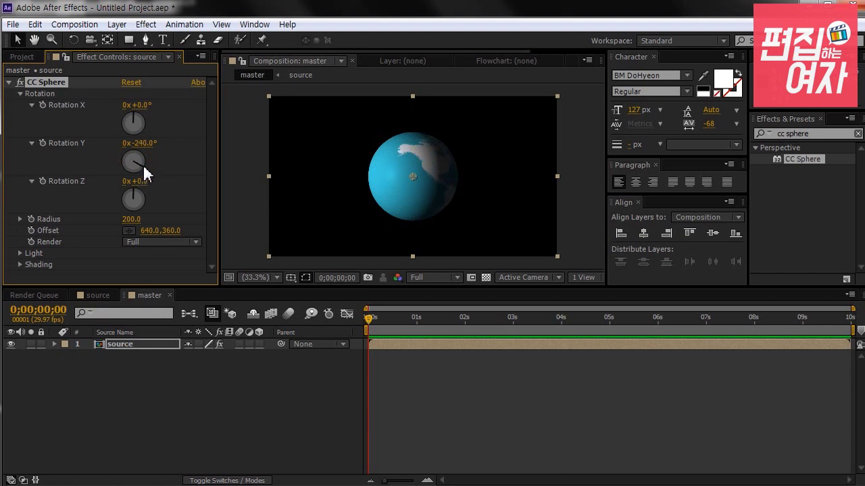
key(ctrl+z)
mouse_move(134, 193)
mouse_down()
mouse_move(141, 203)
mouse_move(135, 210)
mouse_move(127, 200)
mouse_move(133, 192)
mouse_move(123, 195)
mouse_move(131, 208)
mouse_up()
key(ctrl+z)
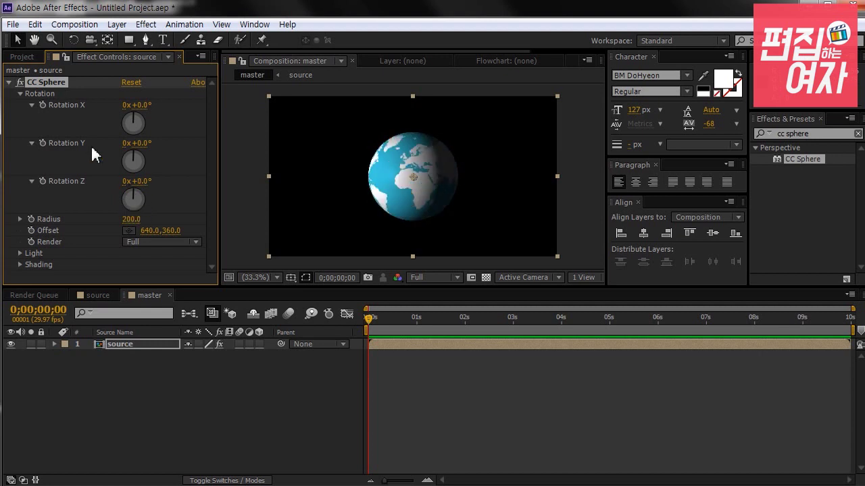
click(19, 93)
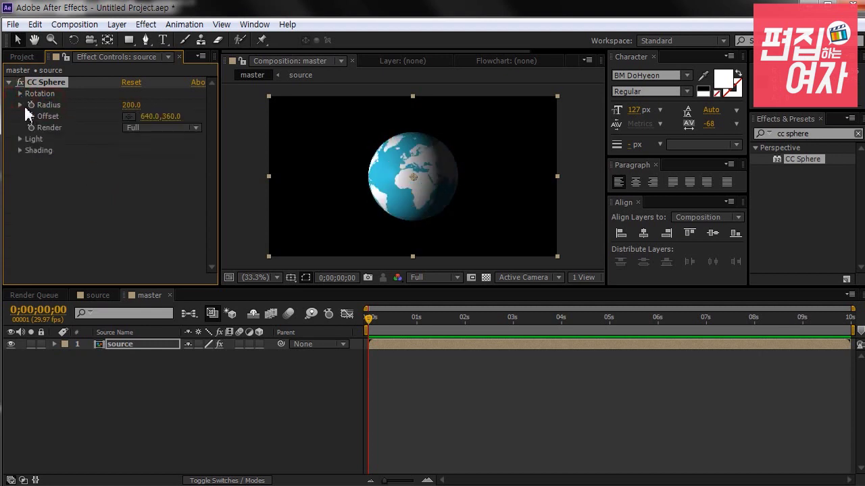
Step: Try reducing the sphere's Radius to about 124 and undo the change
click(24, 104)
click(20, 106)
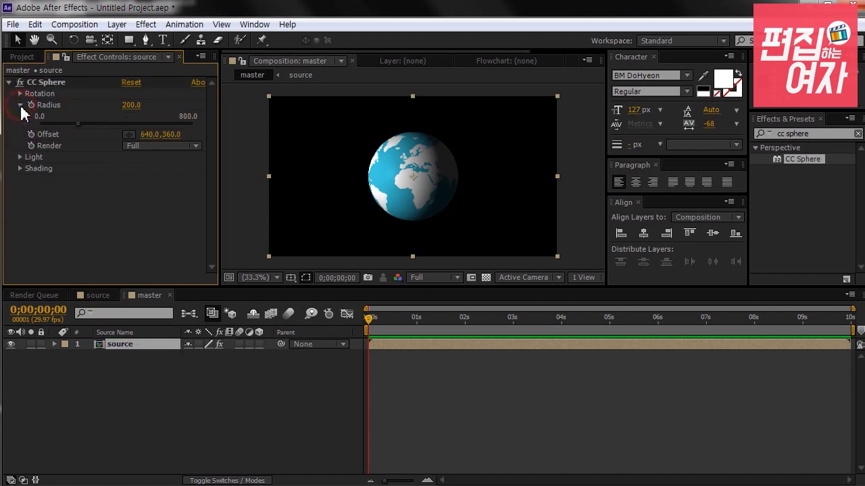
mouse_move(78, 124)
mouse_down()
mouse_move(160, 124)
mouse_move(64, 127)
mouse_up()
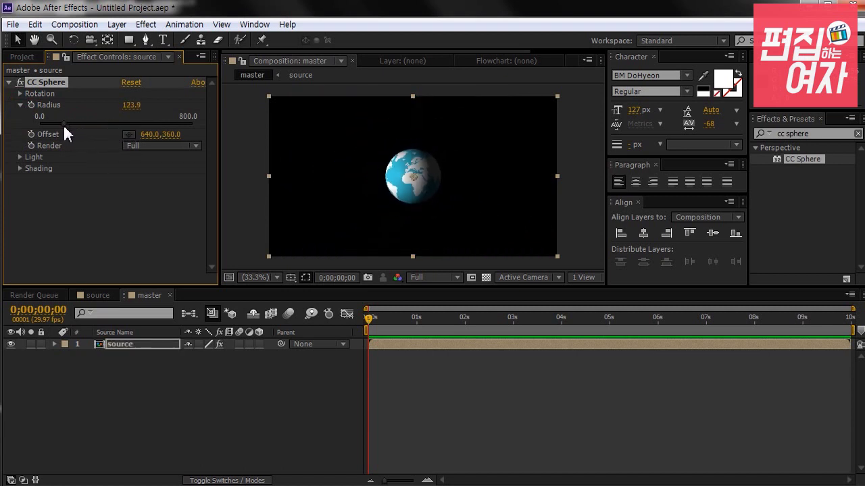
key(ctrl+z)
click(20, 104)
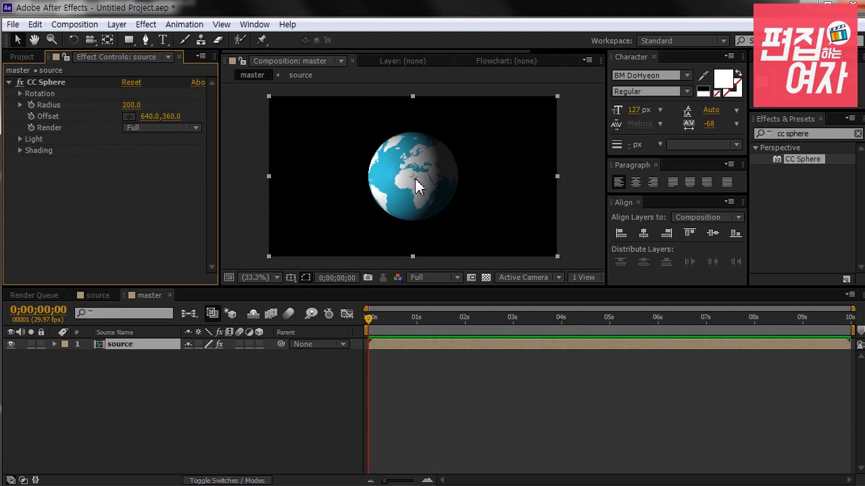
Step: Try moving the sphere's Offset to 378, 159 and to another point in the frame, undoing both moves
click(129, 116)
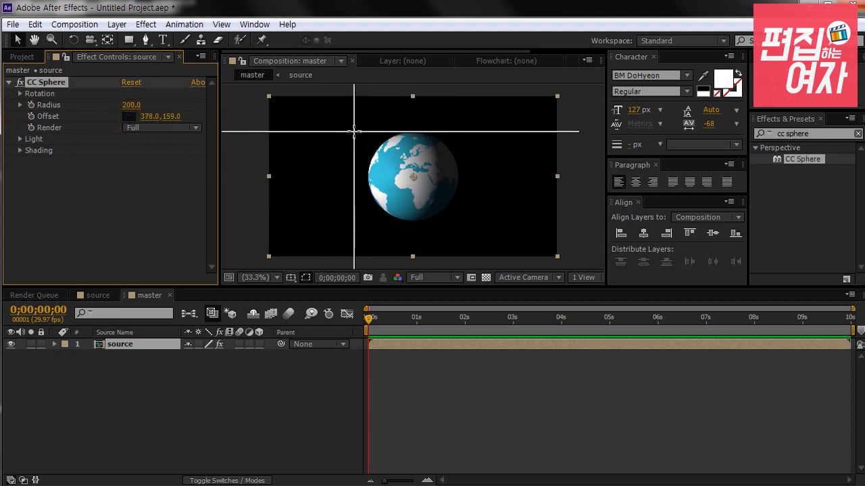
click(354, 131)
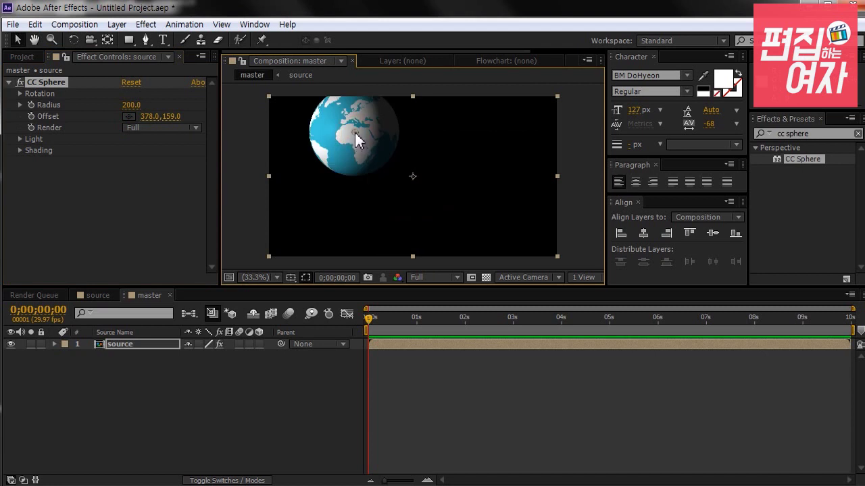
drag(354, 133, 437, 182)
key(ctrl+z)
key(ctrl+z)
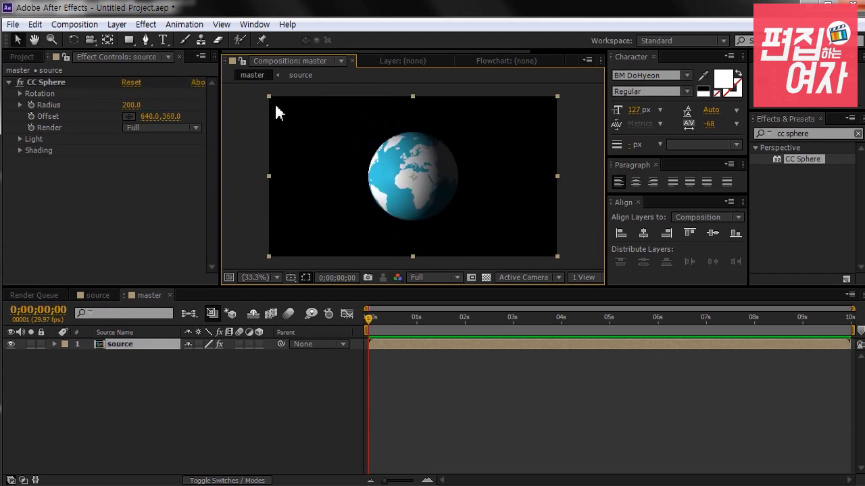
Step: Try the Outside and Inside render modes of CC Sphere and return Render to Full
click(155, 126)
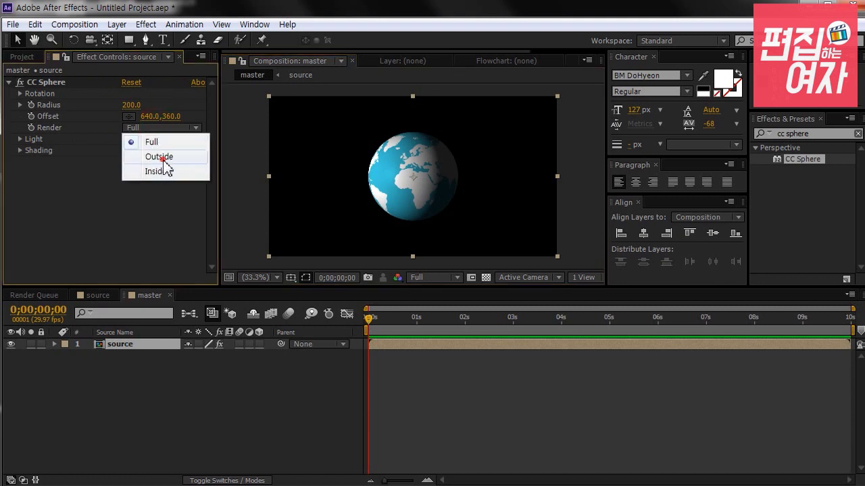
click(163, 157)
click(158, 128)
click(162, 169)
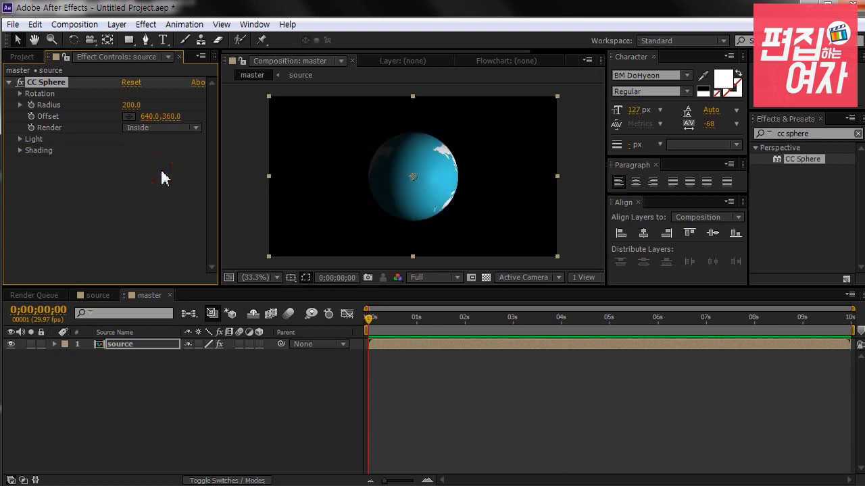
click(160, 128)
click(155, 139)
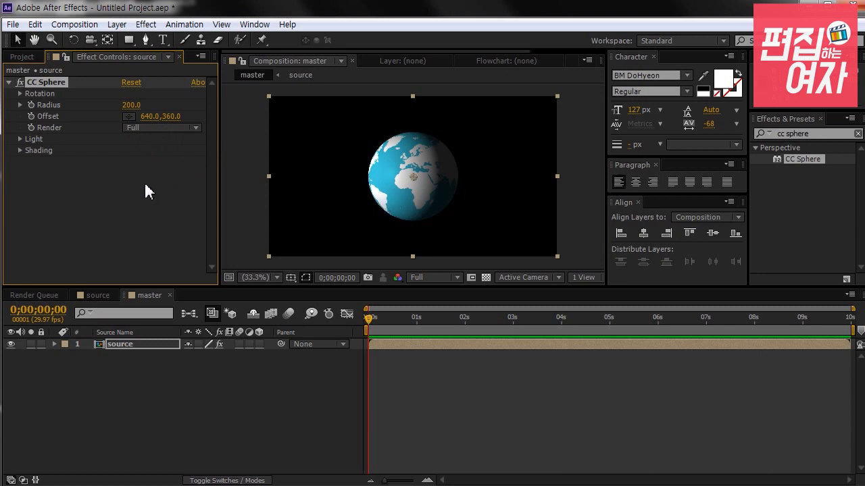
Step: Try lowering CC Sphere's Light Intensity to 82 and undo the change
click(25, 138)
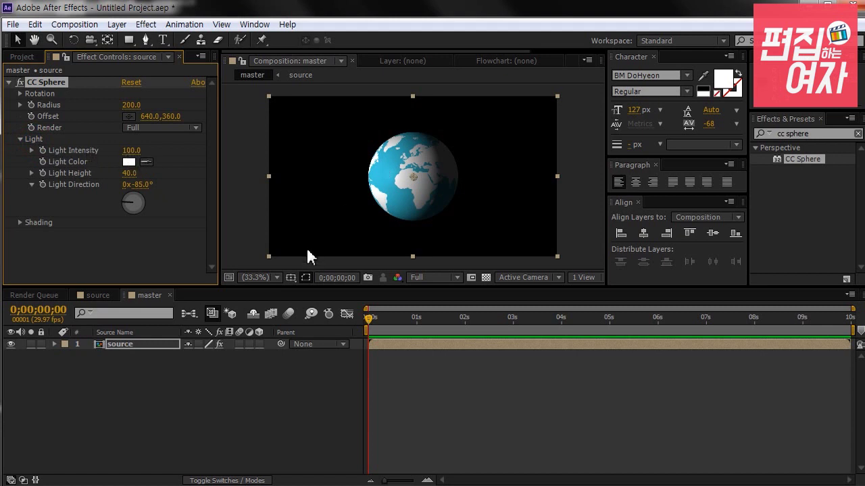
mouse_move(131, 150)
mouse_down()
mouse_move(188, 154)
mouse_move(119, 157)
mouse_up()
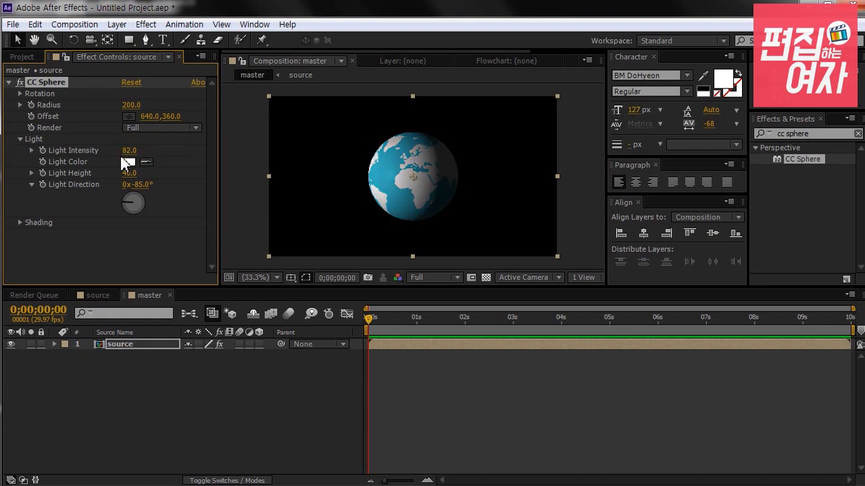
key(ctrl+z)
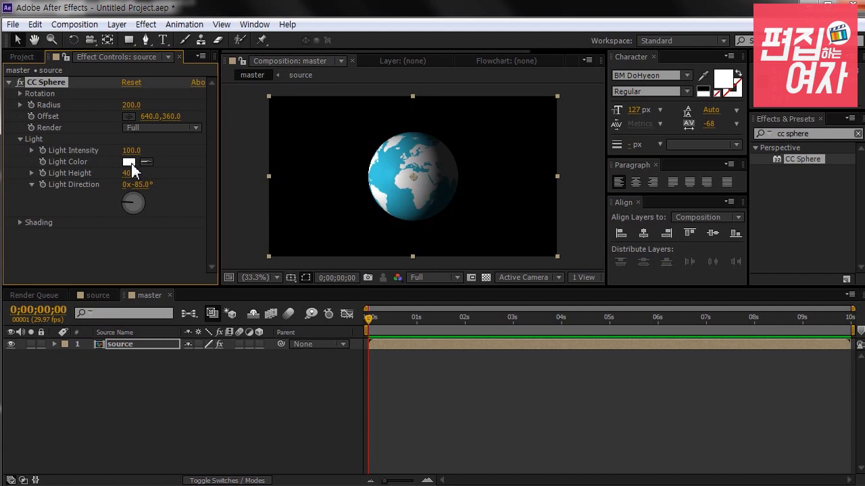
Step: Enlarge the sphere's Radius to 302 and test a red FF0000 Light Color, undoing only the color
drag(131, 105, 203, 109)
click(128, 161)
drag(558, 203, 646, 62)
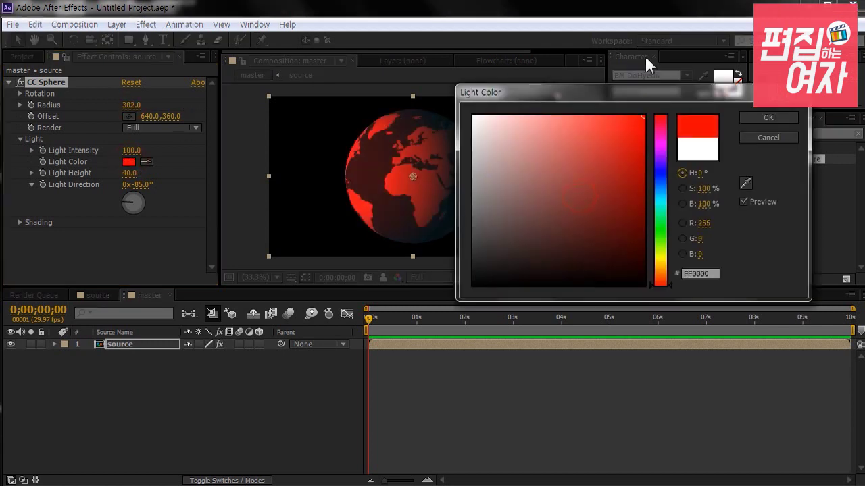
key(Return)
key(ctrl+z)
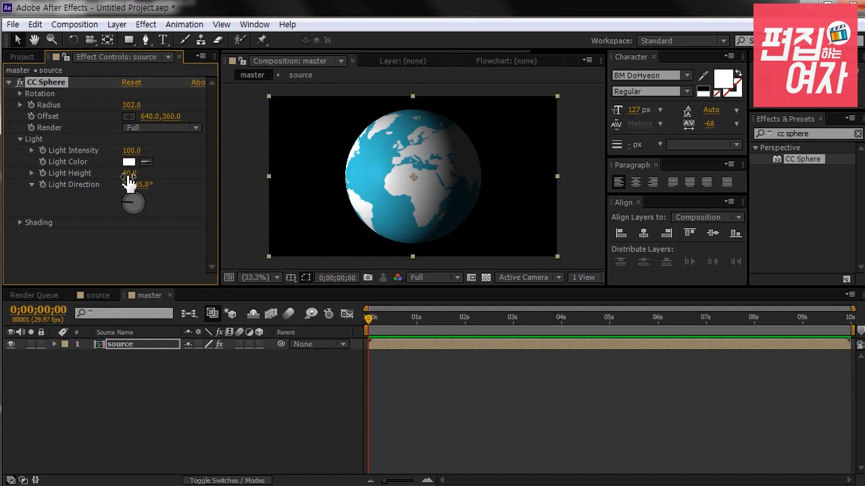
Step: Try out the Light Height and a Light Direction of -209°, restoring both settings
mouse_move(127, 176)
mouse_down()
mouse_move(161, 175)
mouse_move(82, 182)
mouse_move(174, 180)
mouse_move(83, 181)
mouse_move(132, 181)
mouse_up()
mouse_move(126, 201)
mouse_down()
mouse_move(131, 195)
mouse_move(123, 206)
mouse_move(139, 212)
mouse_up()
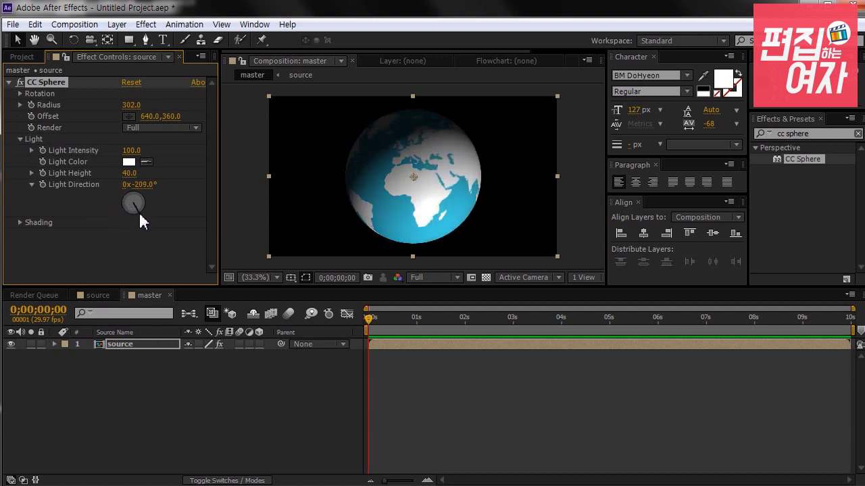
key(ctrl+z)
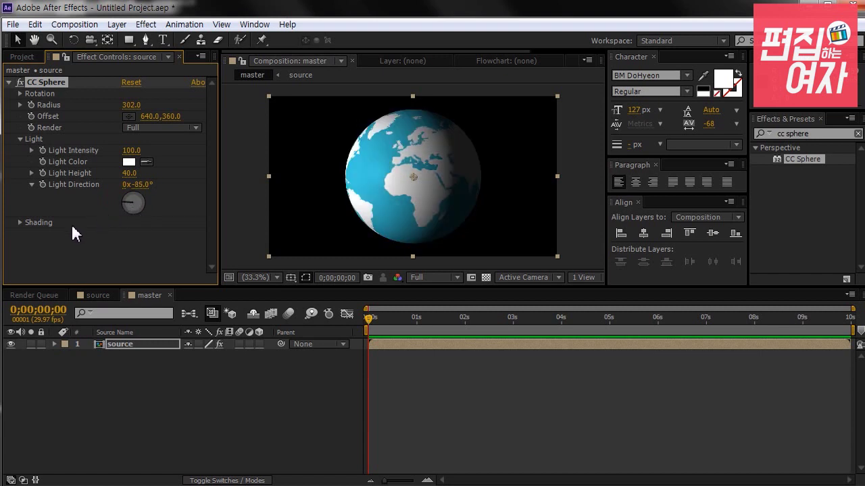
Step: Open CC Sphere's Shading settings, try a higher Ambient value and undo it
click(20, 223)
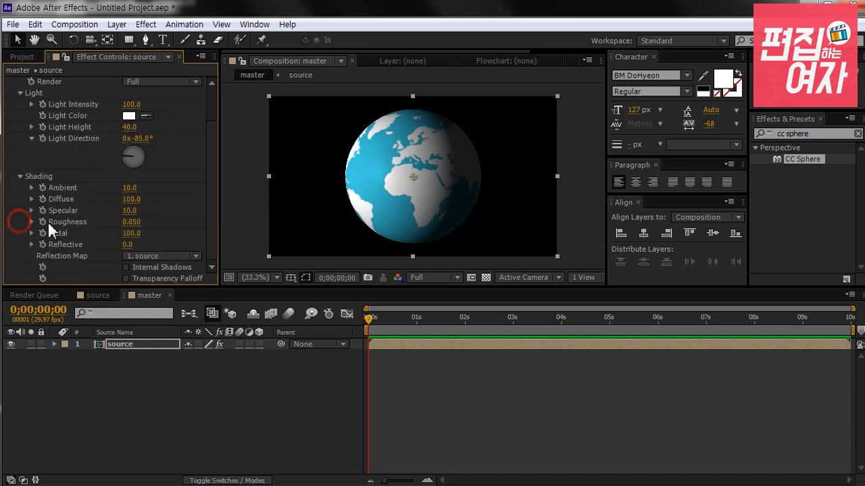
click(129, 188)
click(479, 166)
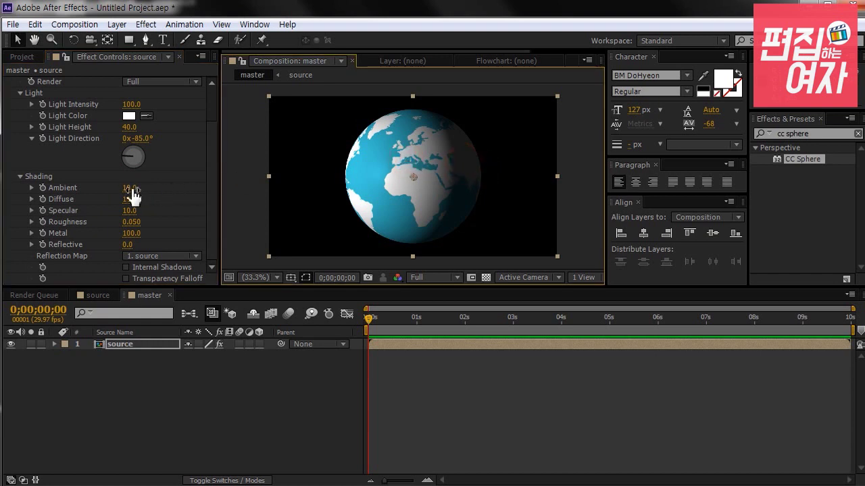
drag(128, 189, 177, 188)
key(ctrl+z)
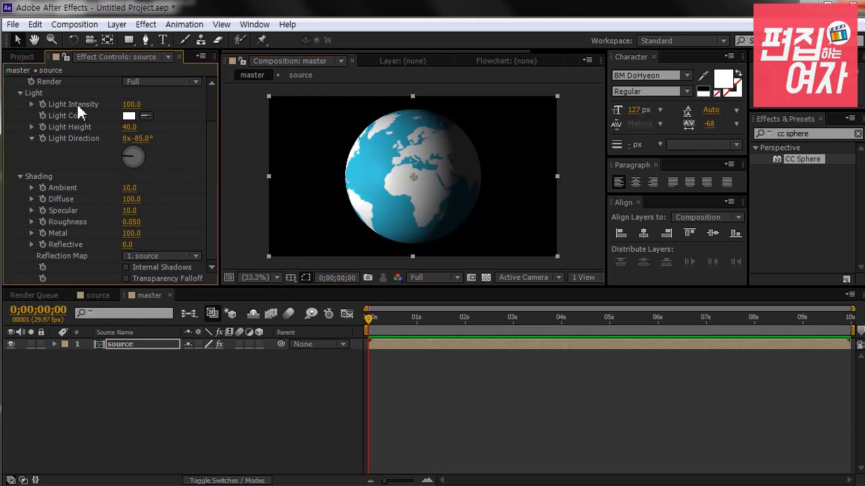
Step: Compare raising the sphere's Light Intensity with raising its Ambient shading, undoing each change
drag(131, 104, 185, 103)
drag(127, 189, 157, 189)
key(ctrl+z)
drag(130, 104, 163, 103)
key(ctrl+z)
Step: Try out the Diffuse and Specular shading values on the enlarged sphere and restore them
mouse_move(131, 201)
mouse_down()
mouse_move(154, 201)
mouse_move(107, 202)
mouse_move(184, 199)
mouse_up()
key(slash)
key(comma)
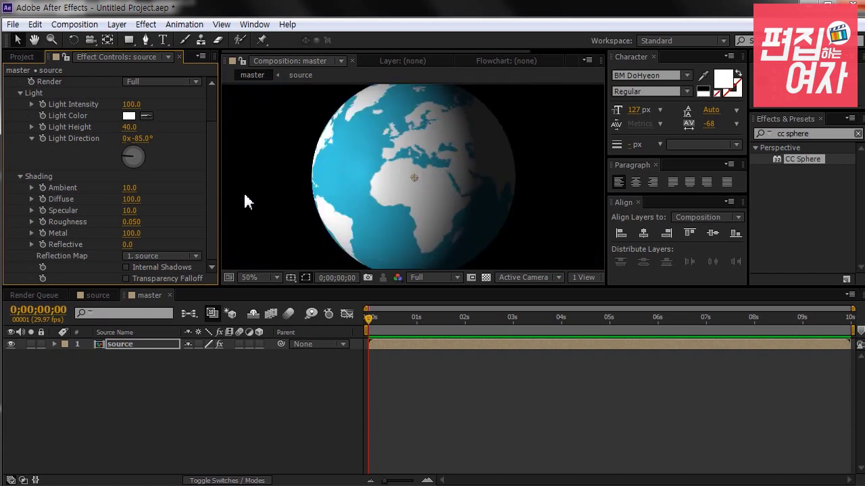
mouse_move(128, 211)
mouse_down()
mouse_move(174, 210)
mouse_move(133, 212)
mouse_up()
scroll(134, 178, up, 3)
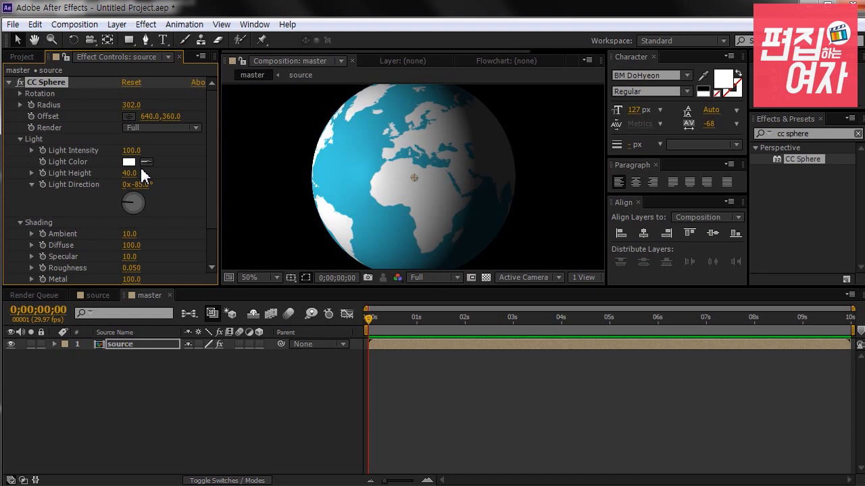
scroll(338, 189, down, 1)
scroll(339, 188, up, 1)
Step: Set the sphere's Radius to 303 with the whole composition in view
click(274, 277)
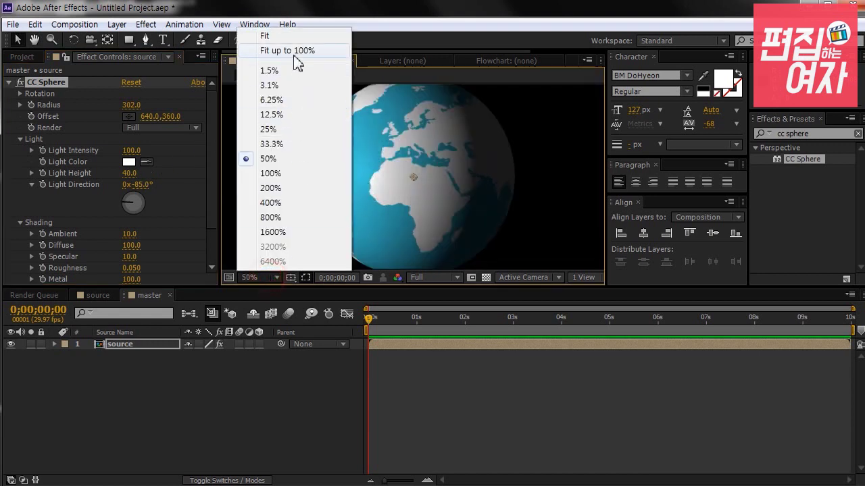
click(287, 32)
drag(133, 112, 99, 105)
click(210, 160)
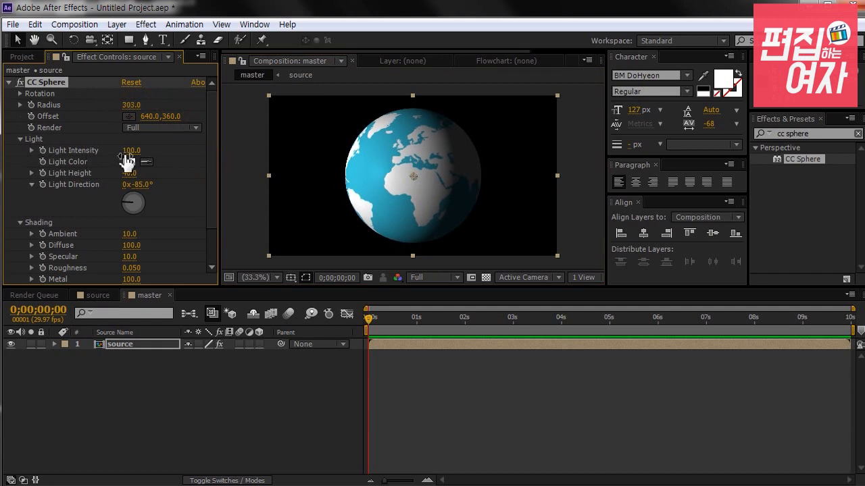
Step: Try a brighter sphere light, and settle on a Light Intensity of 81
drag(128, 150, 152, 152)
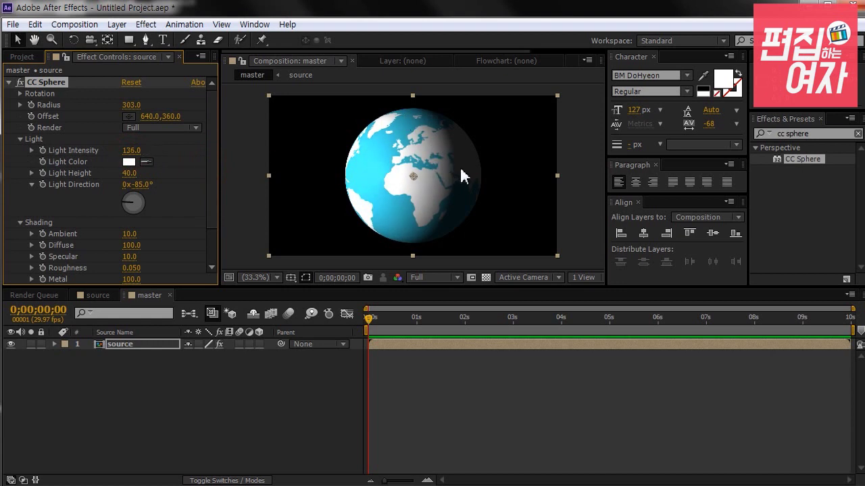
drag(130, 150, 102, 155)
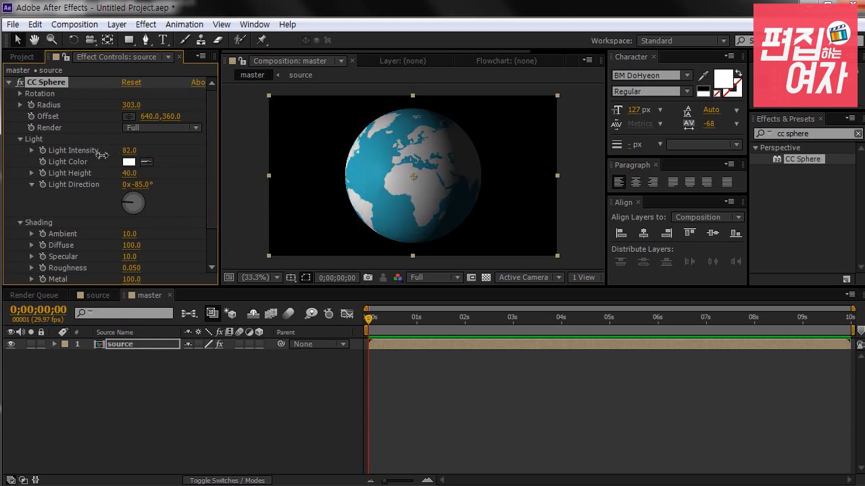
drag(99, 155, 101, 155)
Step: Soften the shadow side of the globe with Ambient shading at 79 and Diffuse at 38
scroll(135, 200, down, 3)
drag(128, 188, 151, 187)
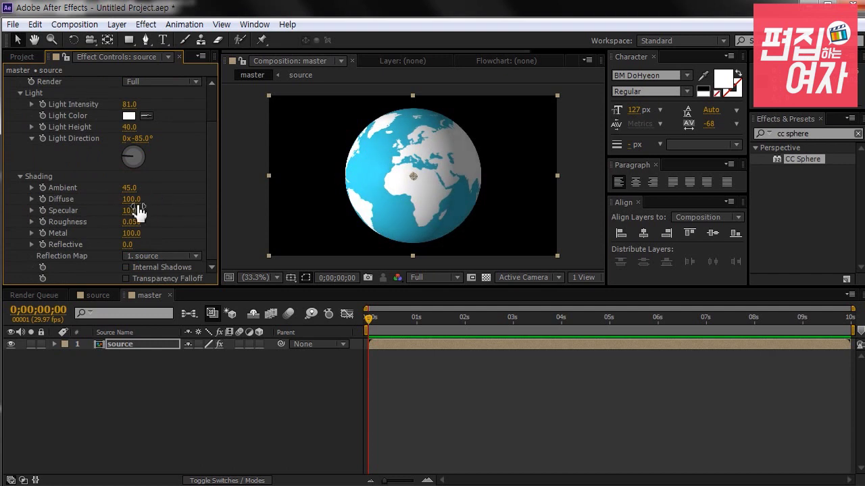
scroll(458, 155, up, 2)
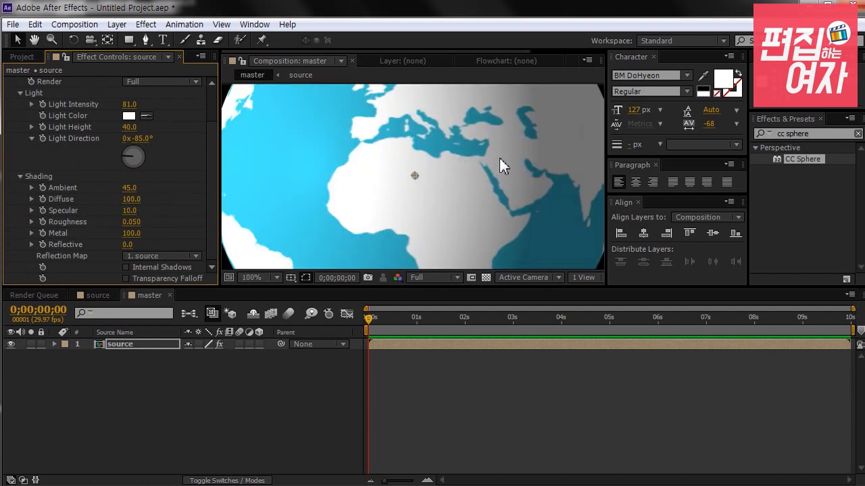
scroll(534, 155, down, 2)
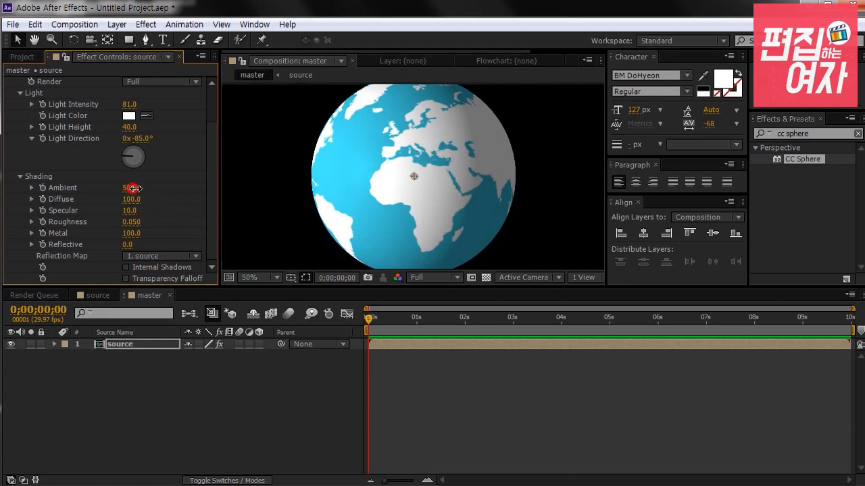
drag(130, 187, 144, 189)
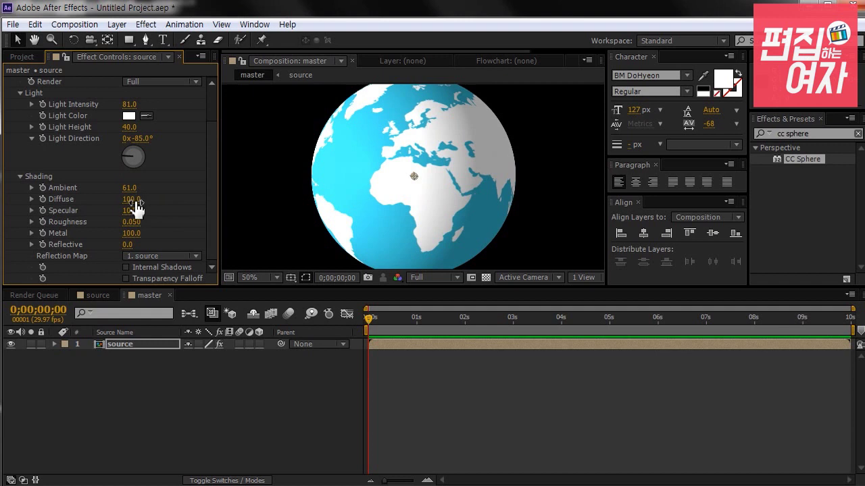
drag(135, 200, 113, 201)
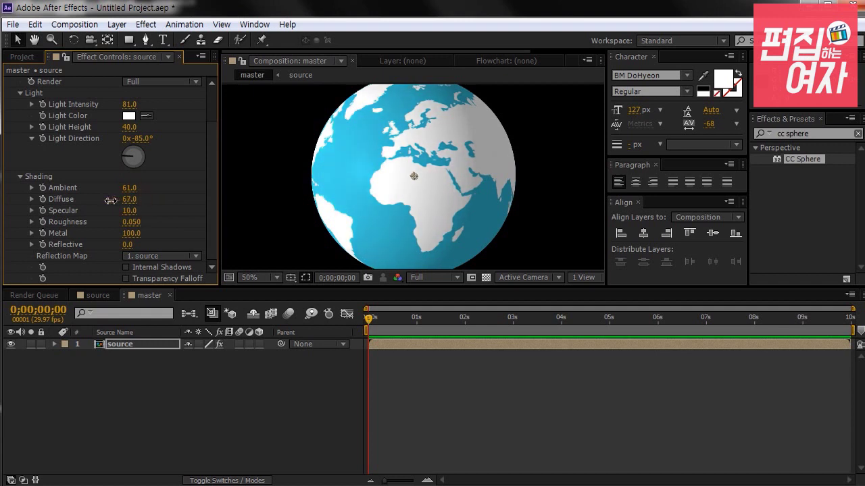
drag(105, 201, 88, 203)
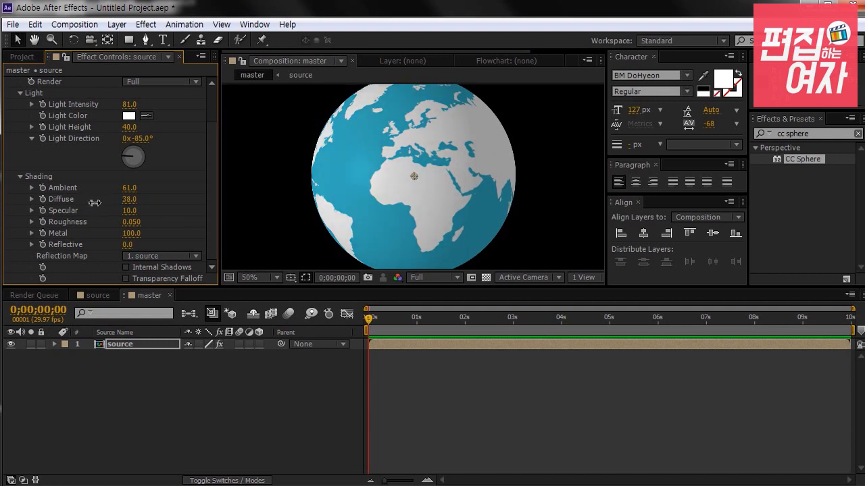
scroll(413, 191, up, 1)
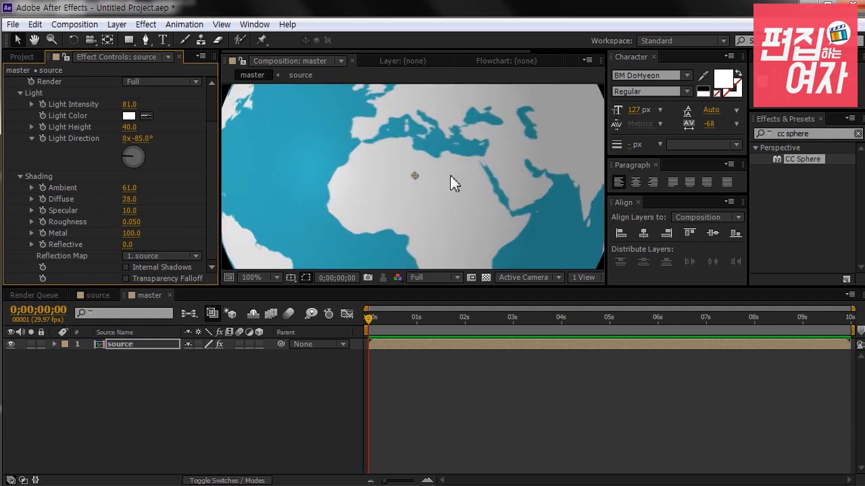
scroll(454, 183, down, 1)
drag(128, 187, 139, 187)
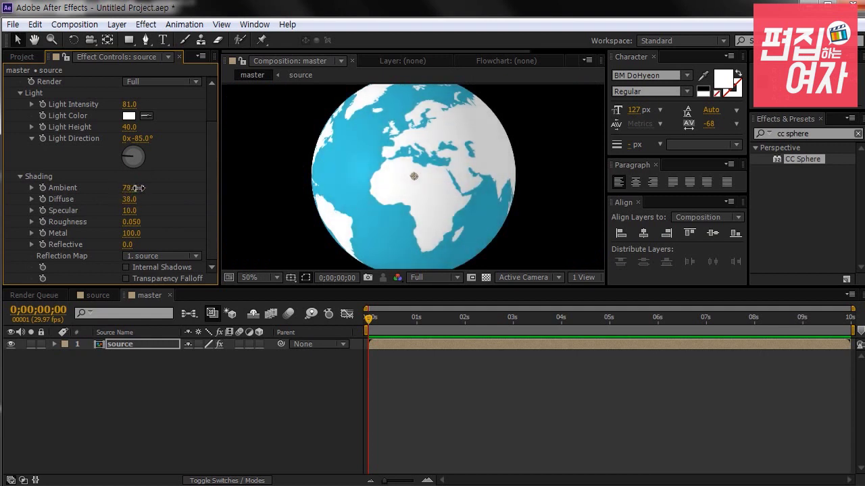
Step: Set the sphere's Specular shading to 0 and check the globe close up and from afar
drag(125, 210, 51, 211)
drag(130, 210, 88, 215)
scroll(481, 177, down, 2)
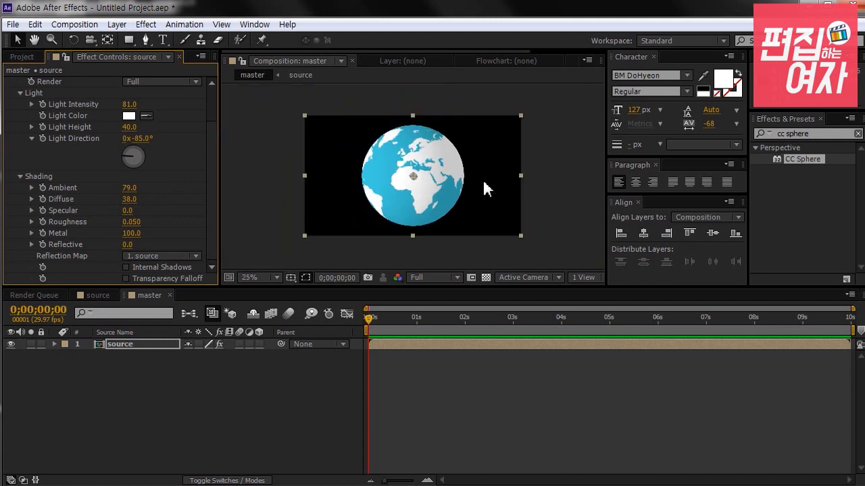
scroll(477, 188, up, 2)
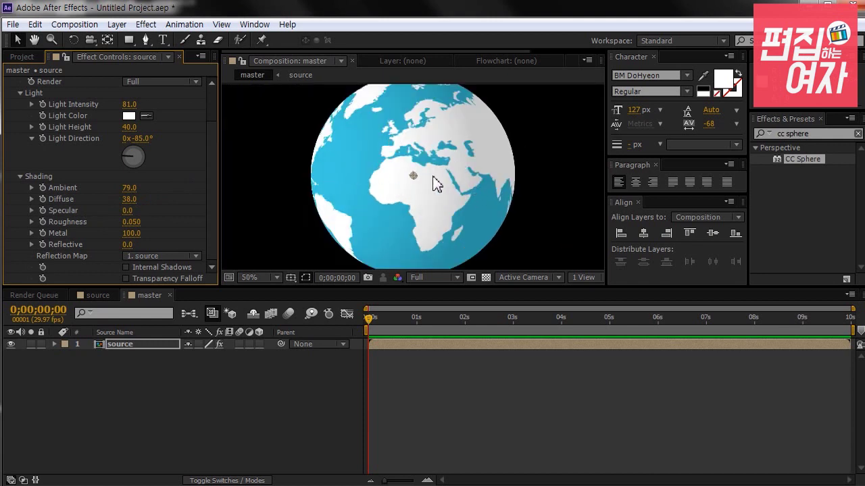
scroll(417, 179, down, 2)
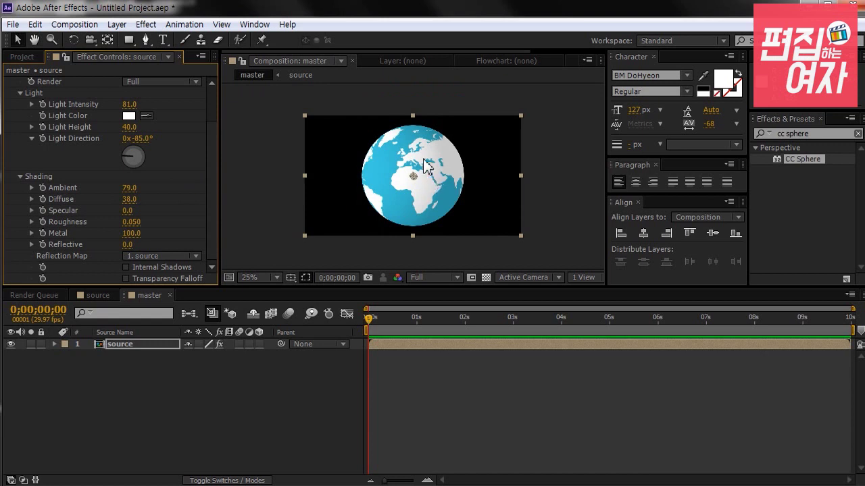
Step: Expand CC Sphere's Rotation settings and start keyframing Rotation Y at 0 seconds
scroll(213, 127, up, 3)
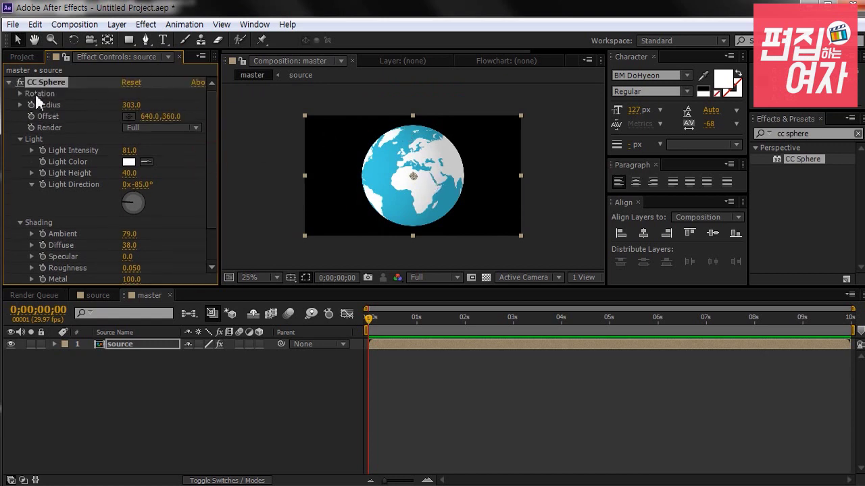
drag(370, 319, 372, 319)
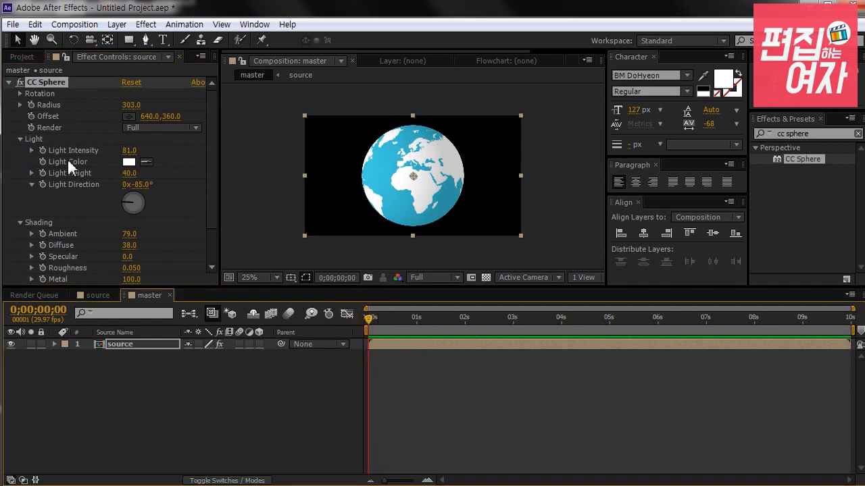
click(46, 83)
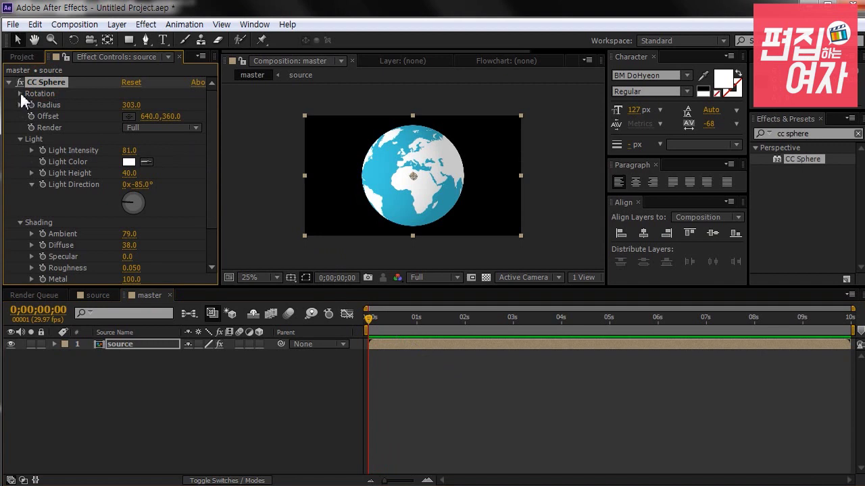
click(19, 93)
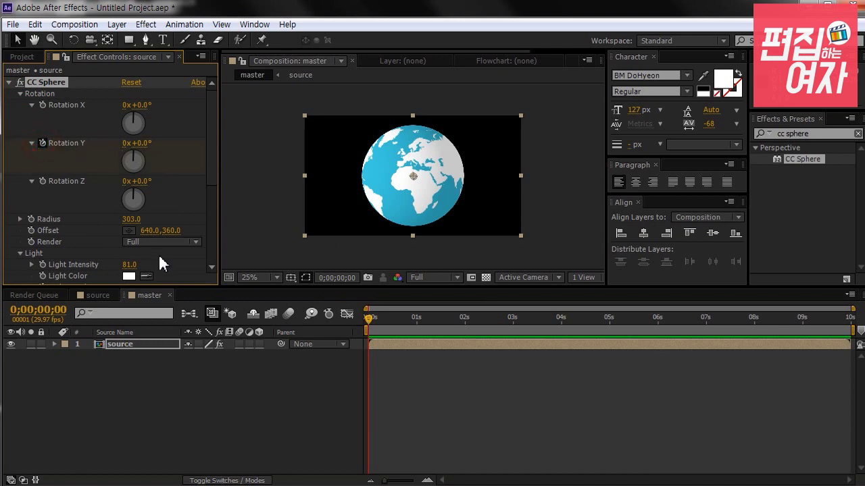
Step: Keyframe one full revolution (1x+0.0°) of Rotation Y at 2 seconds
click(52, 312)
text(2.)
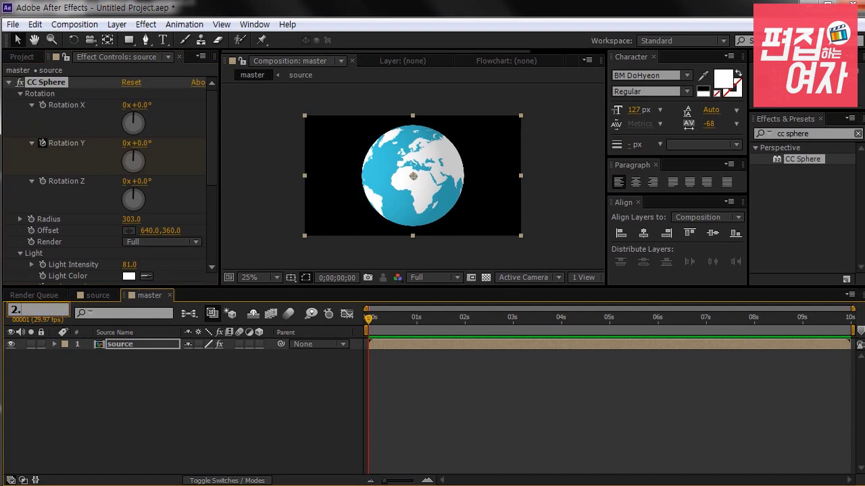
key(Return)
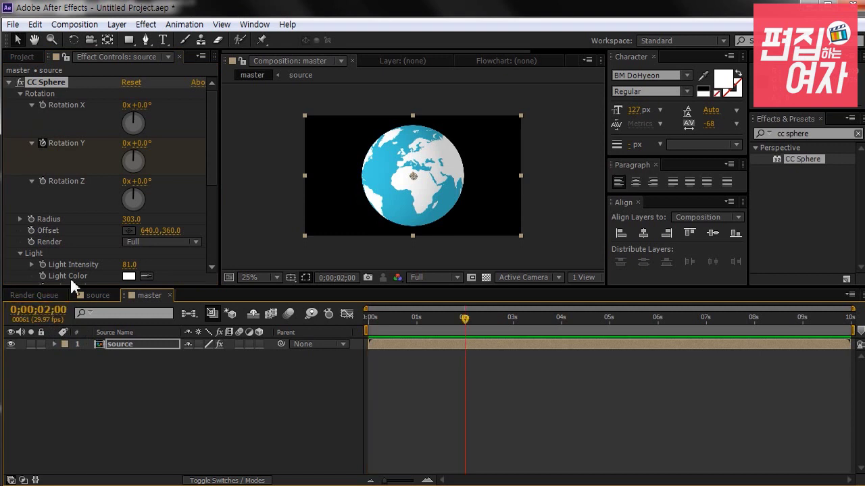
click(125, 144)
text(1)
key(Return)
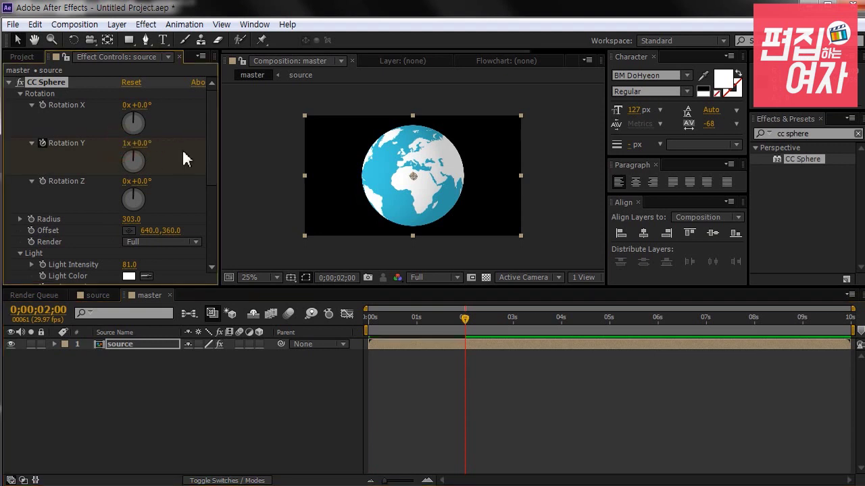
Step: Reveal the source layer's Rotation Y keyframes in the timeline
mouse_move(451, 318)
mouse_down()
mouse_move(401, 318)
mouse_move(464, 319)
mouse_up()
click(198, 402)
click(153, 346)
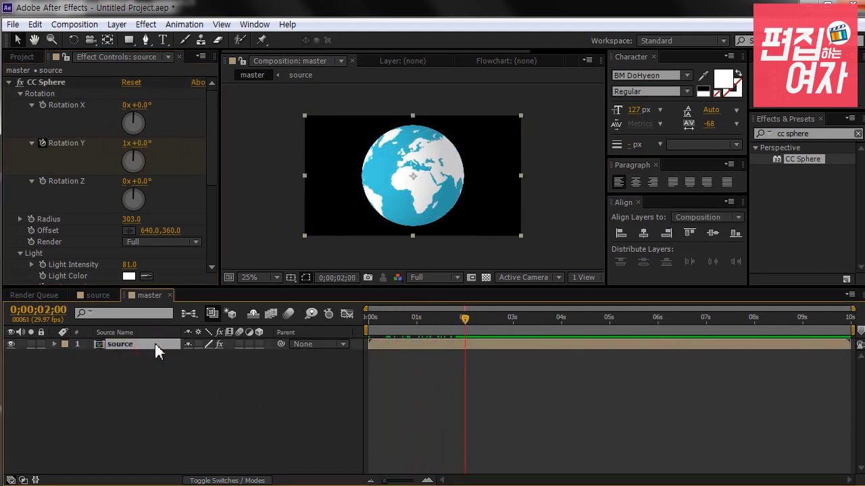
key(u)
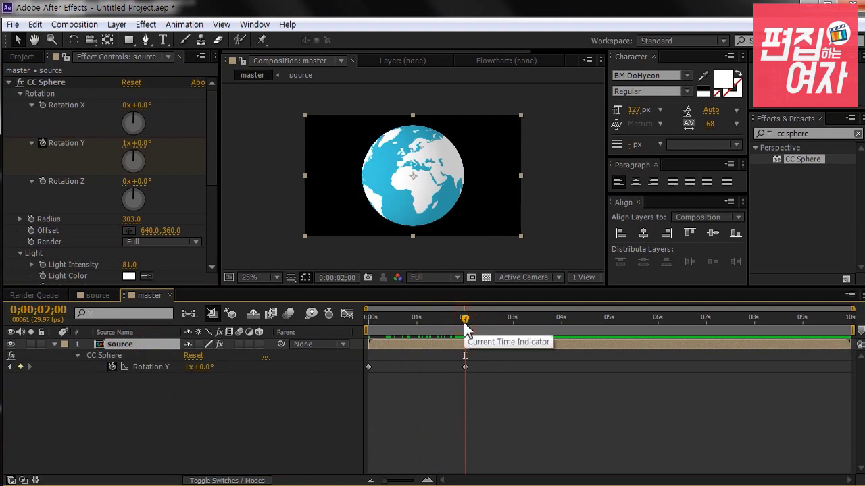
Step: End the work area at 2 seconds and preview the globe's rotation
key(n)
key(KP_0)
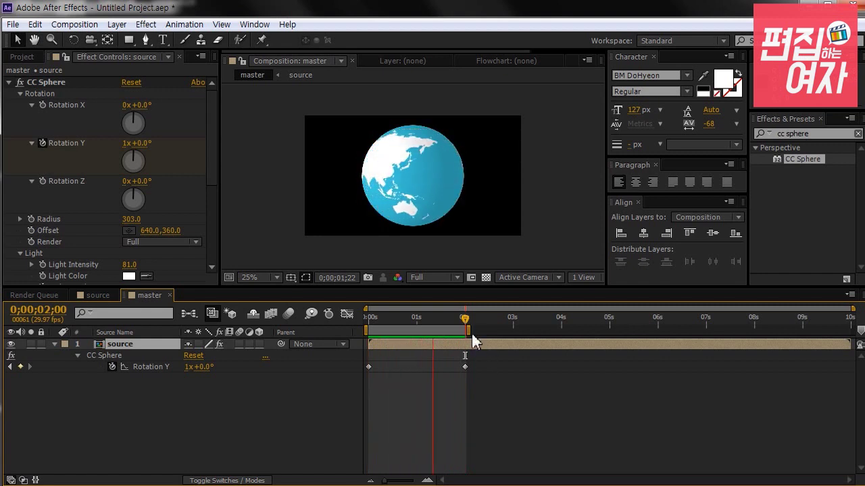
key(space)
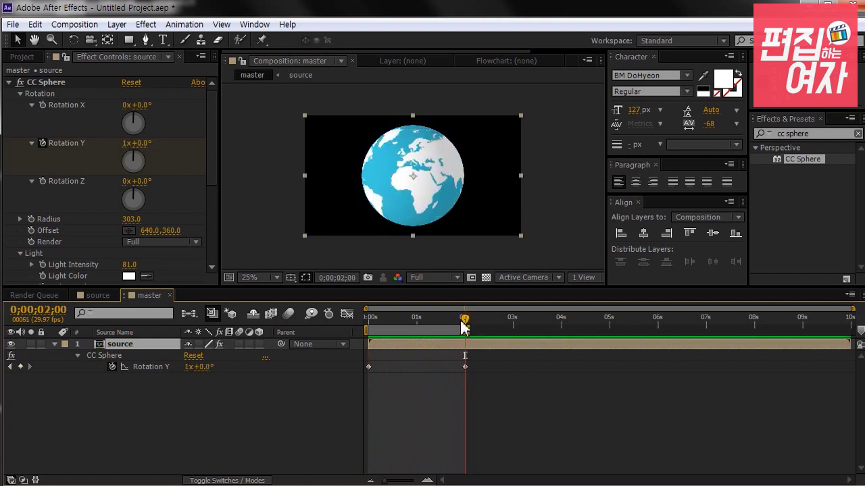
key(KP_0)
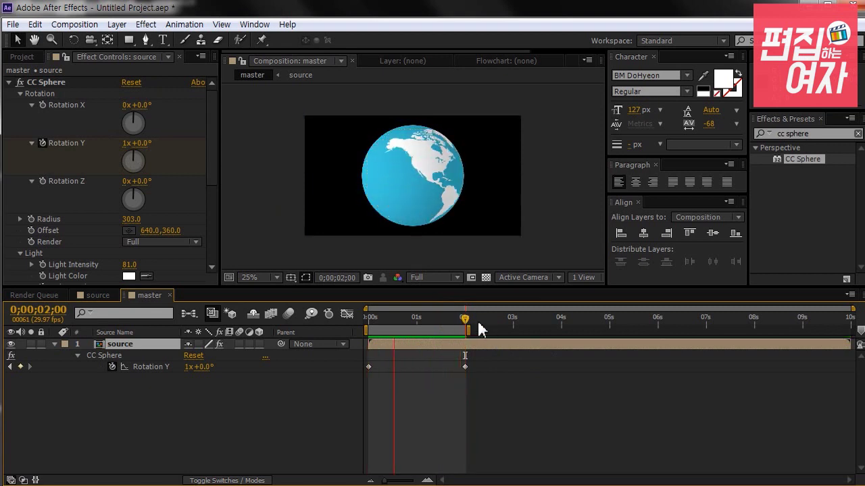
mouse_move(465, 319)
mouse_down()
mouse_move(392, 318)
mouse_move(464, 319)
mouse_up()
Step: Import the cloud Illustrator file from folder 07 as footage into the project
click(16, 58)
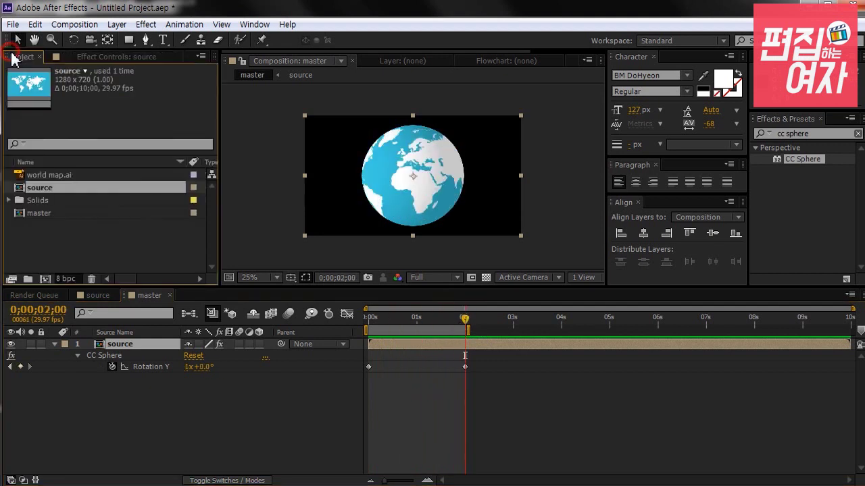
click(60, 228)
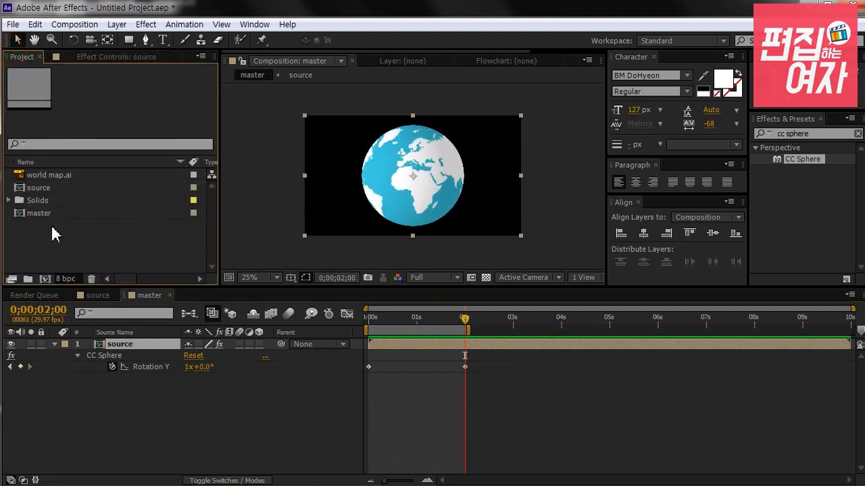
double_click(53, 233)
click(257, 115)
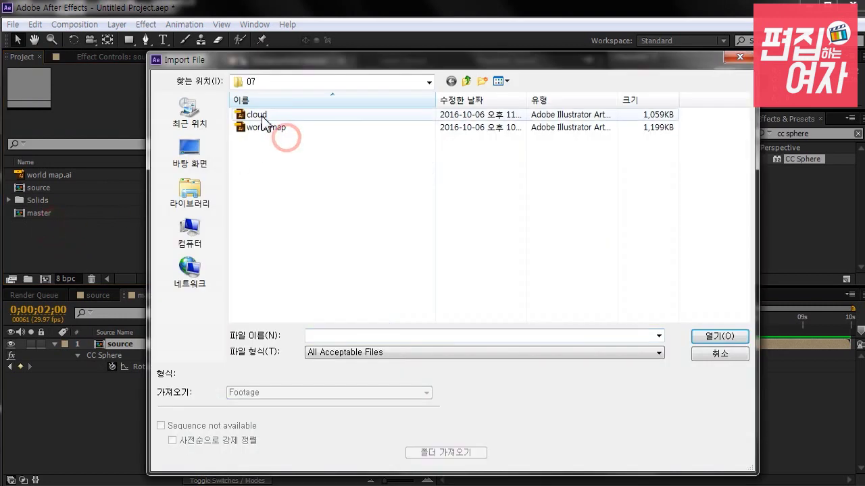
click(719, 337)
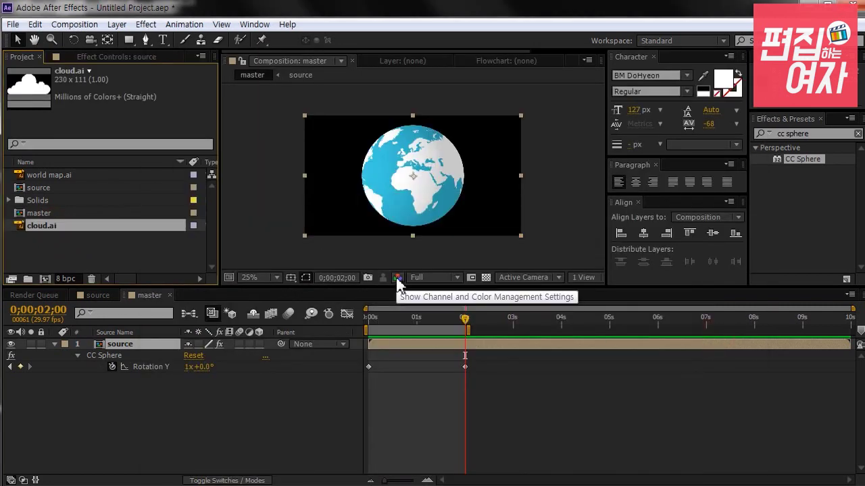
Step: Add cloud.ai above the source layer and place it over the globe's upper-left edge
drag(86, 228, 128, 344)
drag(414, 176, 365, 161)
click(136, 344)
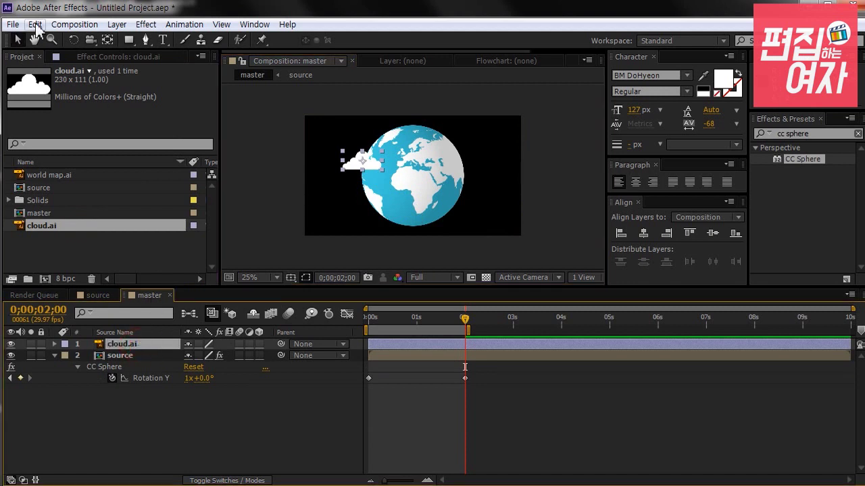
Step: Duplicate the cloud layer and place the copy over the globe's lower-right edge
click(120, 395)
click(125, 345)
click(35, 25)
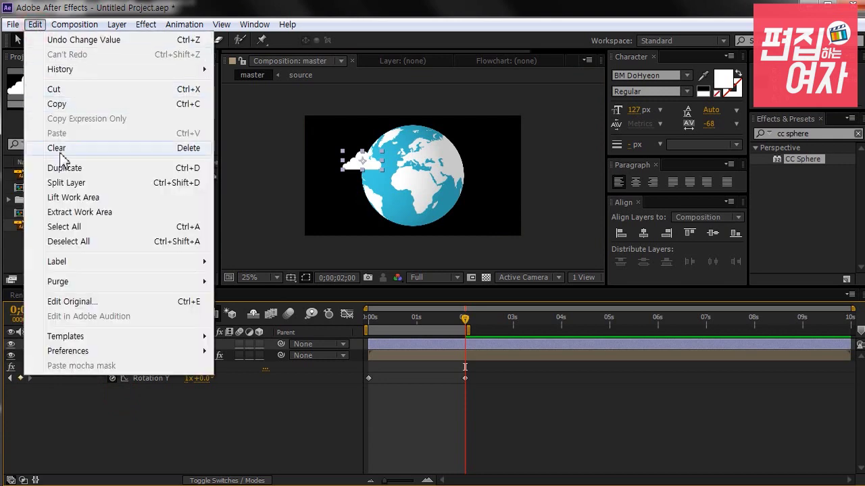
click(189, 170)
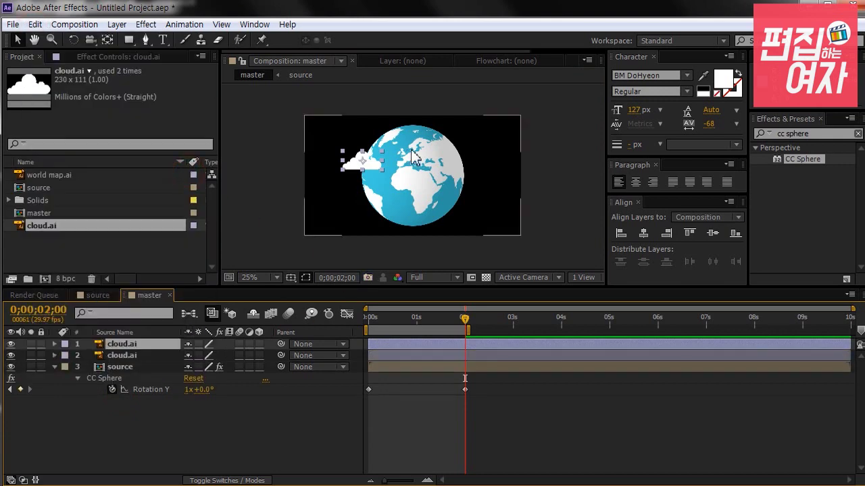
drag(368, 162, 463, 207)
Step: Scale the upper-left cloud to 141% and shift it slightly toward the globe, with the whole composition in view
click(277, 277)
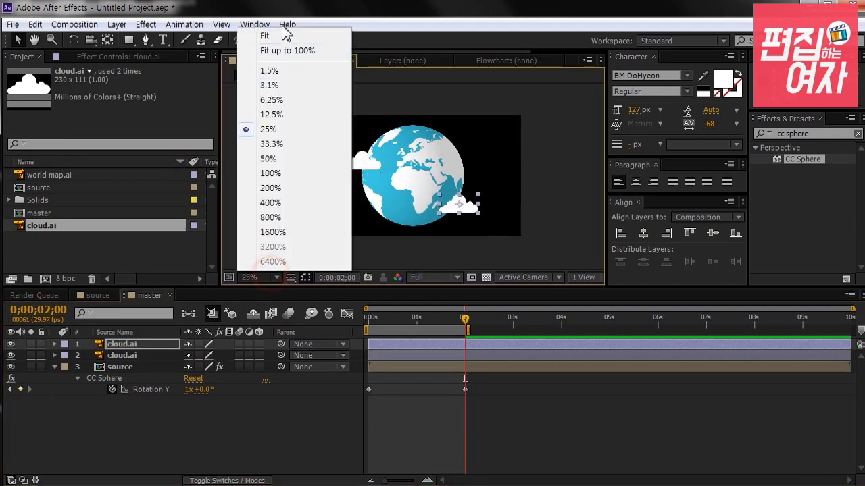
click(280, 36)
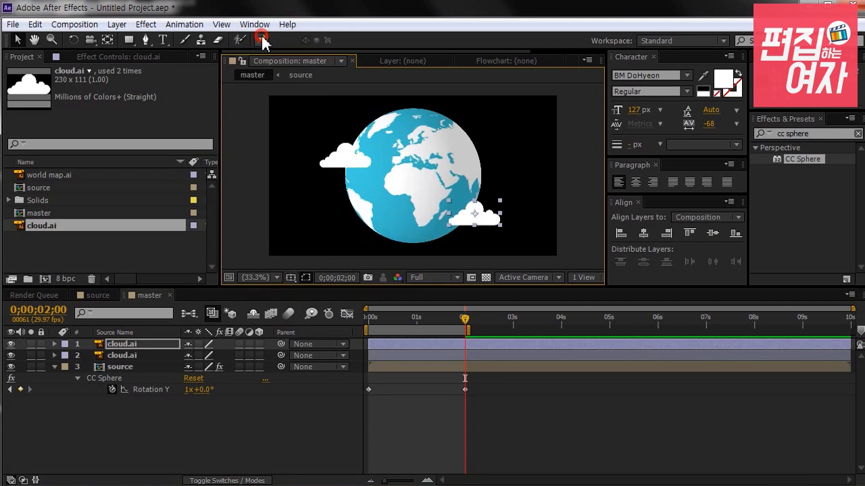
click(349, 160)
key(s)
drag(205, 367, 232, 366)
drag(318, 164, 327, 162)
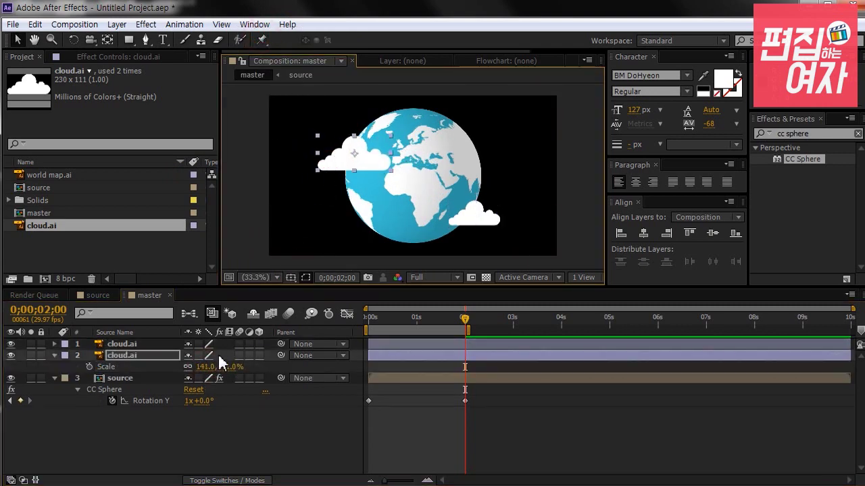
Step: Scale both clouds down together, bringing the upper-left cloud to 115% and the lower-right cloud to 74%
shift+click(140, 344)
key(s)
key(s)
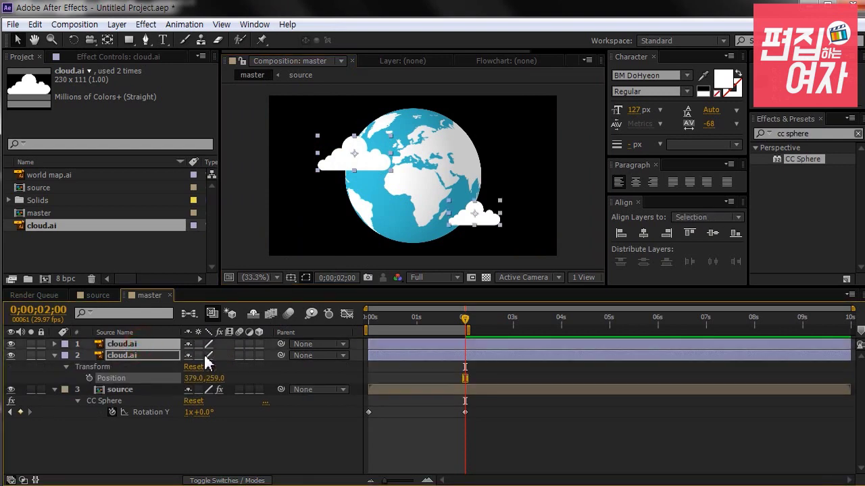
key(s)
drag(203, 355, 188, 355)
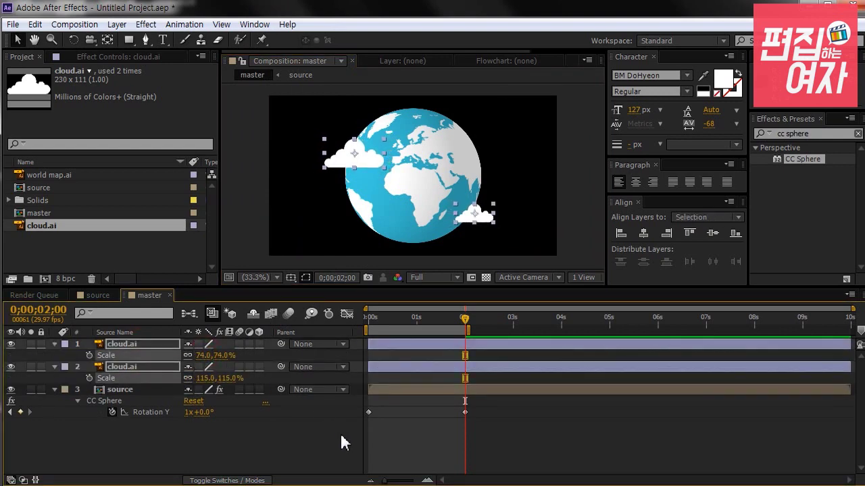
Step: Turn on continuous rasterization for both cloud layers
click(344, 440)
click(355, 155)
click(199, 367)
click(475, 214)
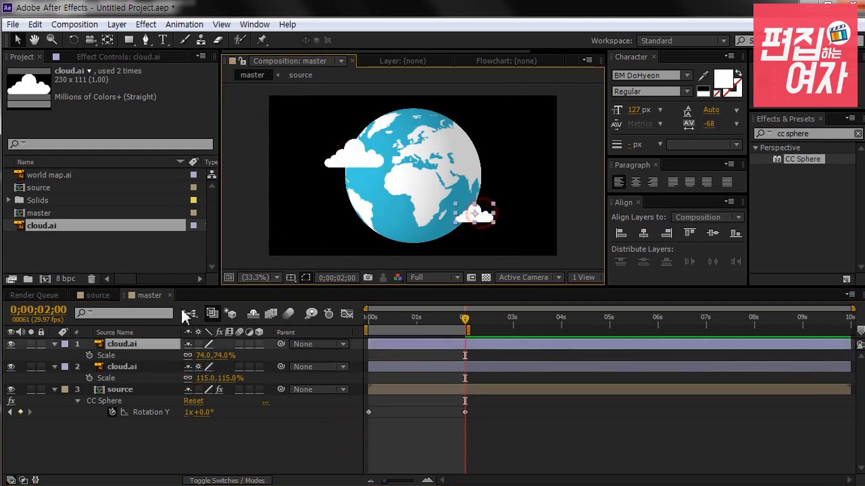
click(198, 343)
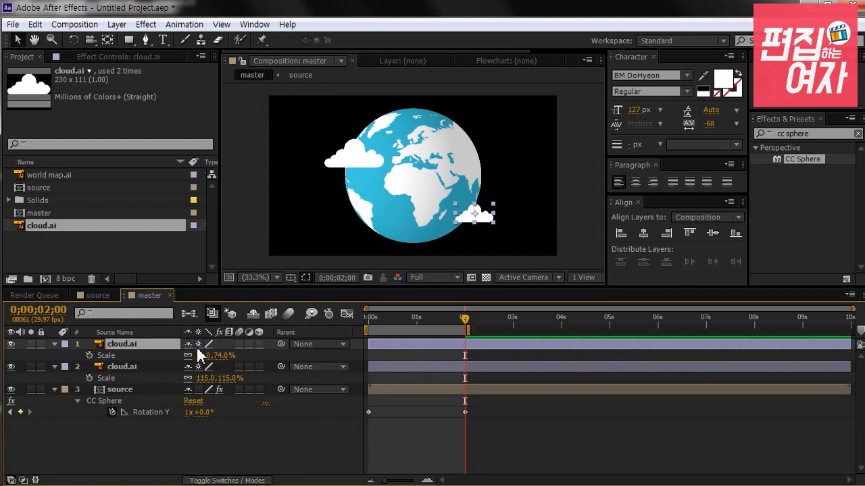
Step: At 0 seconds, shift both clouds left to about 861, 528 and 328, 259 and set starting Position keyframes for them
drag(468, 328, 368, 320)
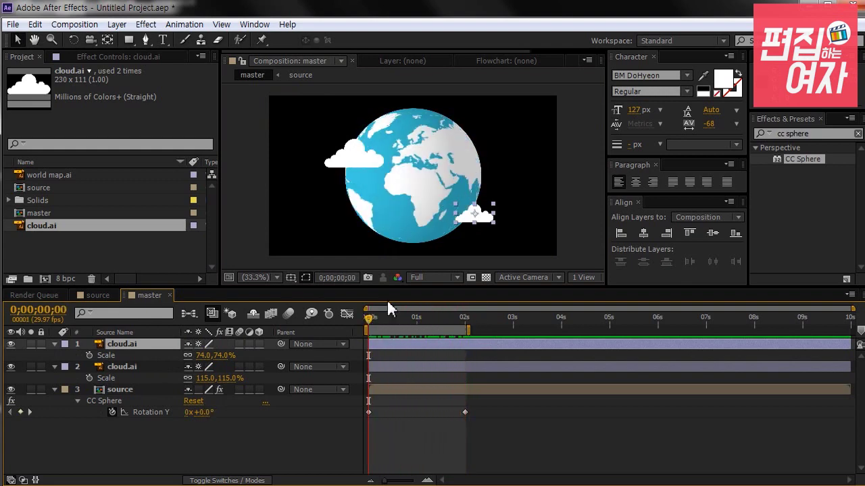
shift+click(362, 167)
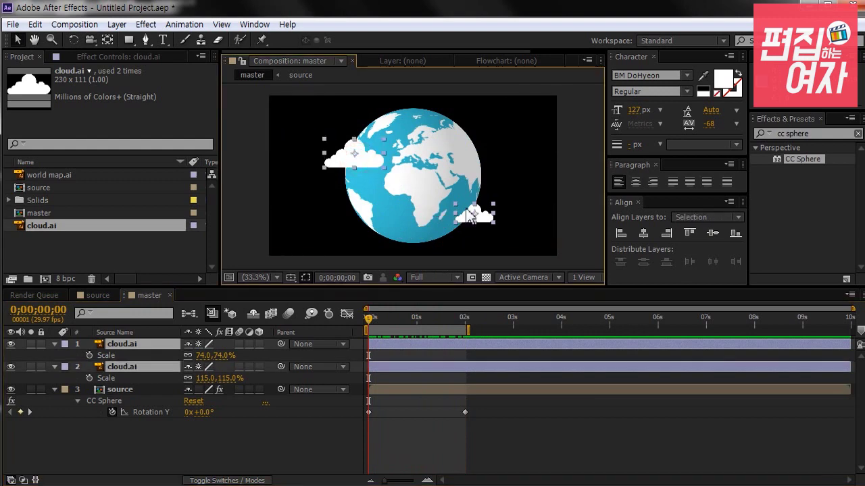
drag(473, 216, 461, 216)
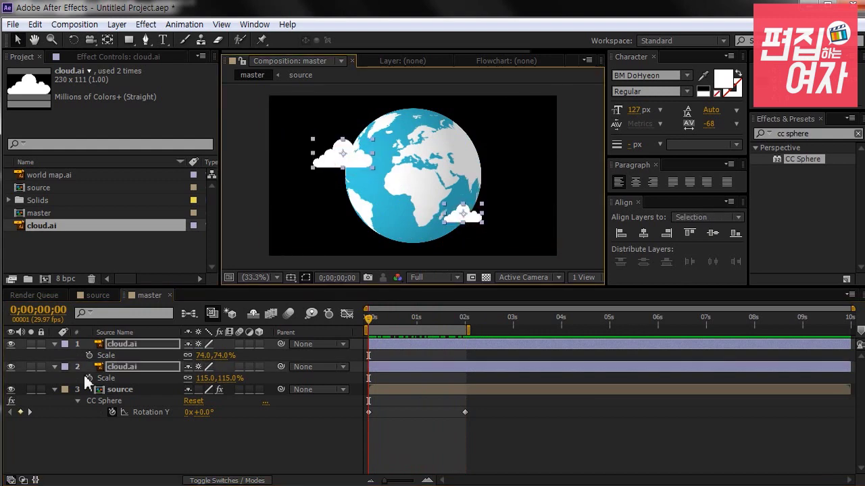
key(p)
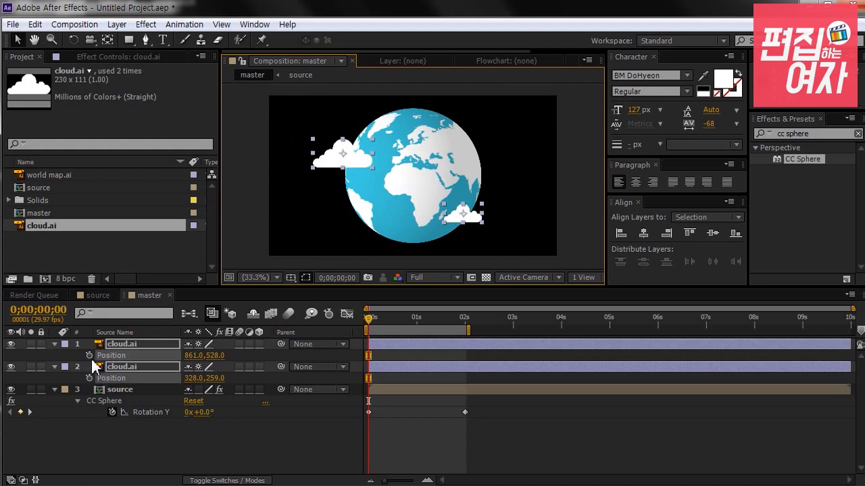
click(89, 355)
Step: At 2 seconds, shift both clouds right to about 951, 528 and 418, 259 to keyframe their end positions
click(464, 323)
mouse_move(463, 320)
mouse_down()
mouse_move(450, 321)
mouse_move(465, 321)
mouse_up()
click(58, 313)
key(Return)
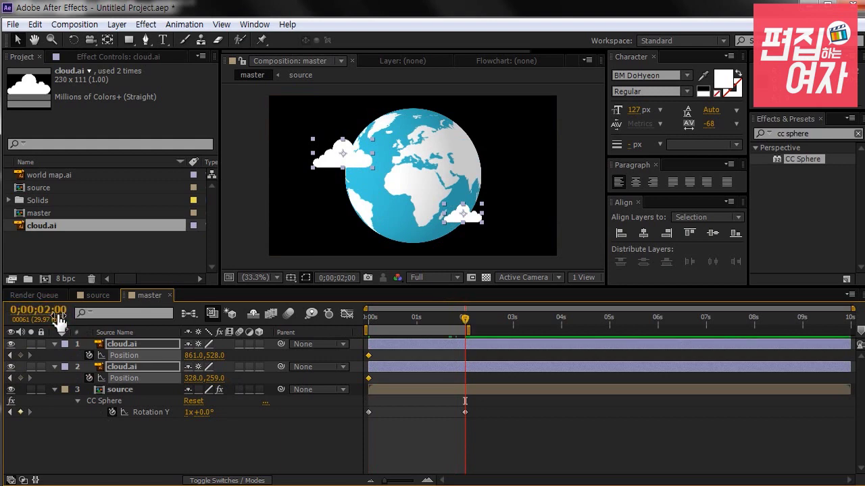
drag(472, 223, 495, 224)
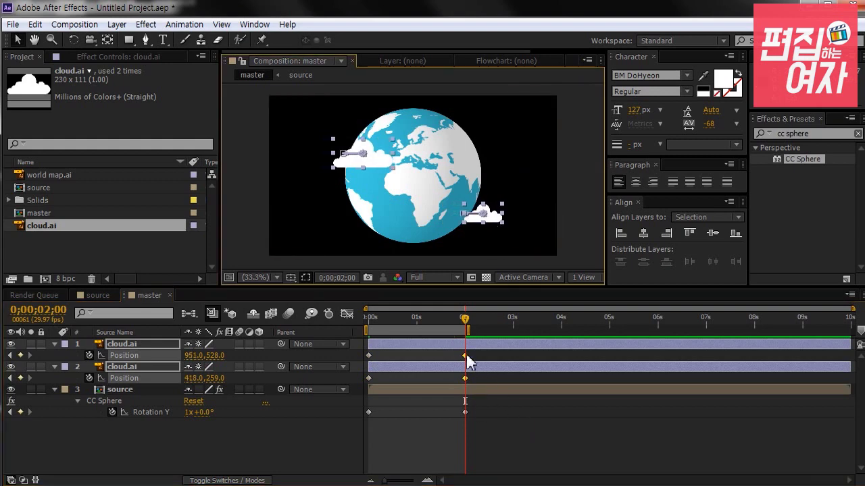
Step: Preview the two-second animation of the spinning globe with the drifting clouds
mouse_move(464, 320)
mouse_down()
mouse_move(380, 323)
mouse_move(465, 326)
mouse_up()
click(508, 458)
key(KP_0)
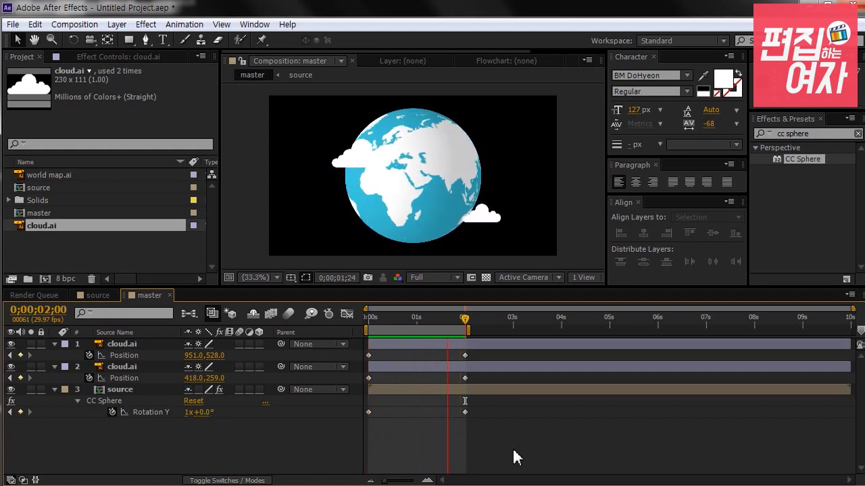
mouse_move(464, 319)
mouse_down()
mouse_move(368, 317)
mouse_move(461, 317)
mouse_up()
key(shift)
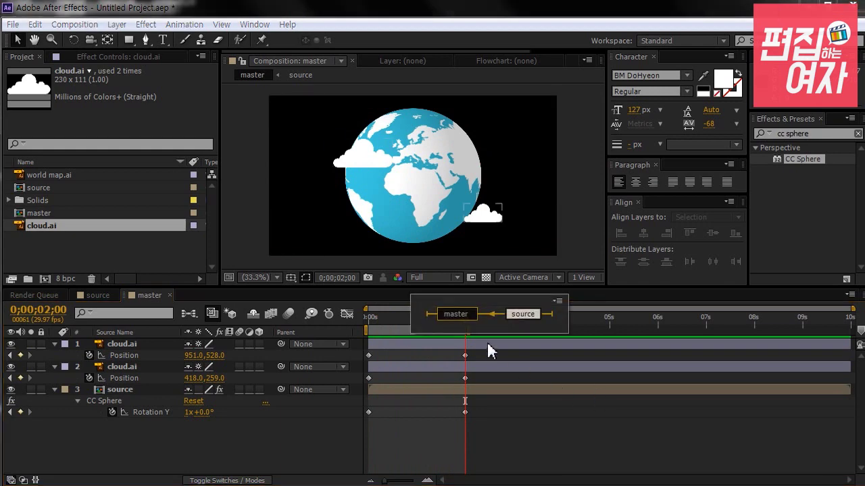
click(521, 430)
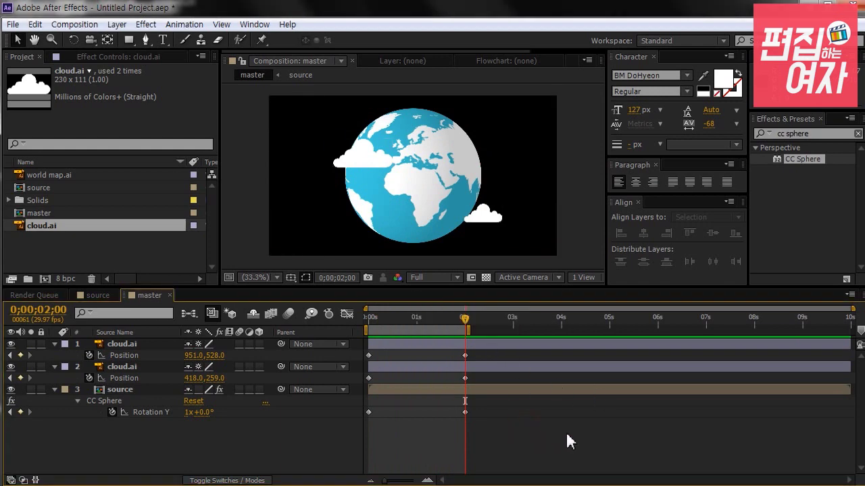